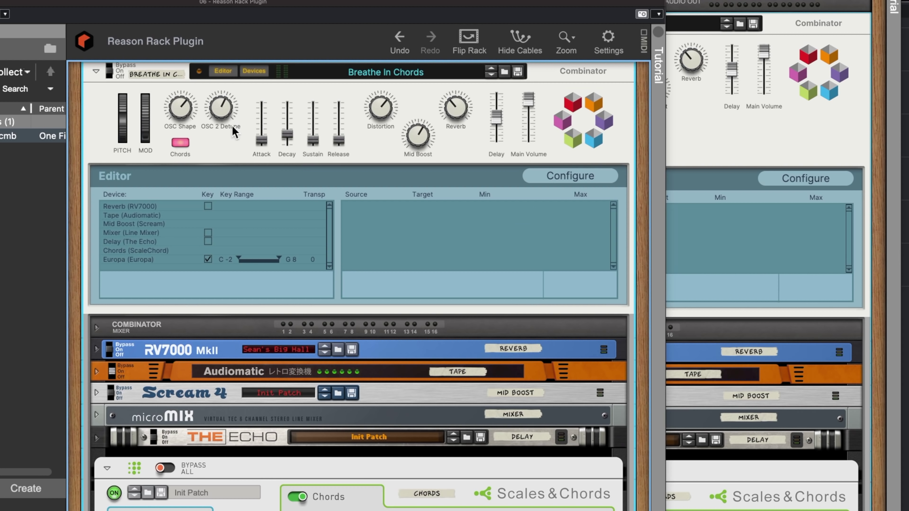
# Collapse the Breathe In Chords Combinator's editor and internal devices, leaving only its front panel shown
pyautogui.click(221, 71)
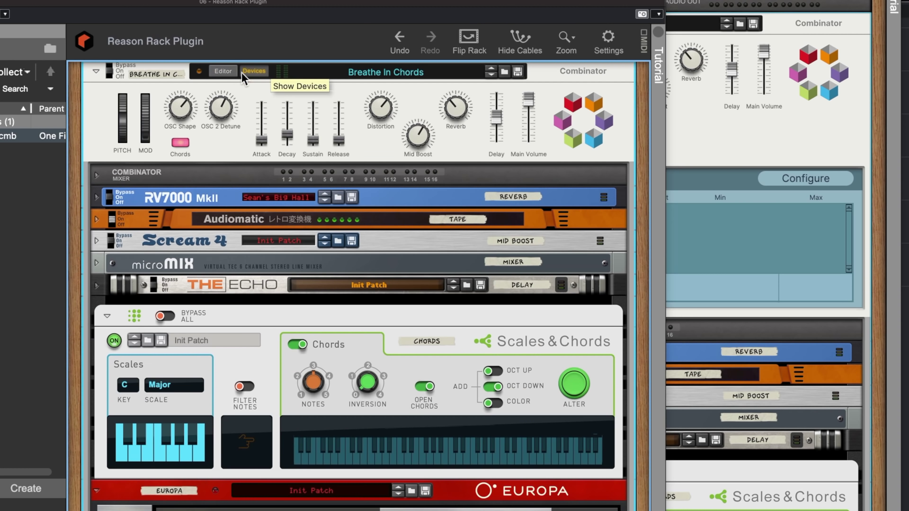
pyautogui.click(253, 71)
pyautogui.click(253, 71)
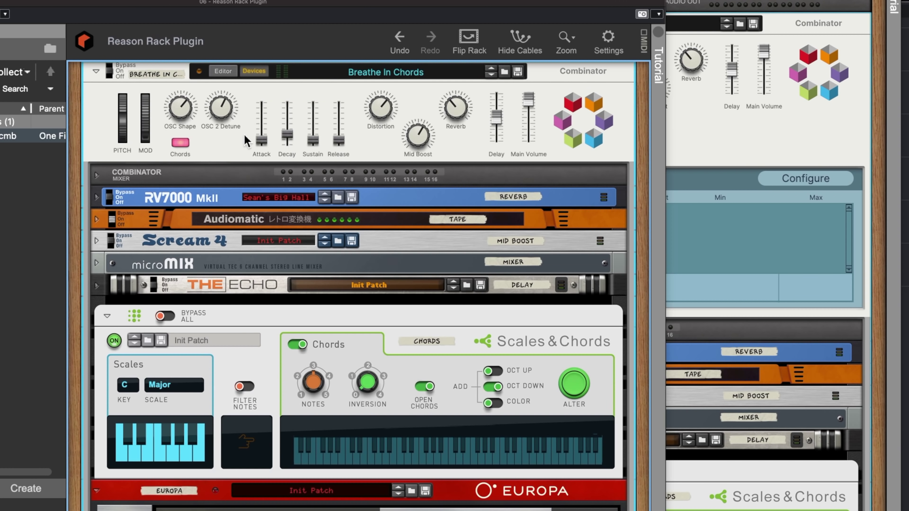
pyautogui.click(254, 71)
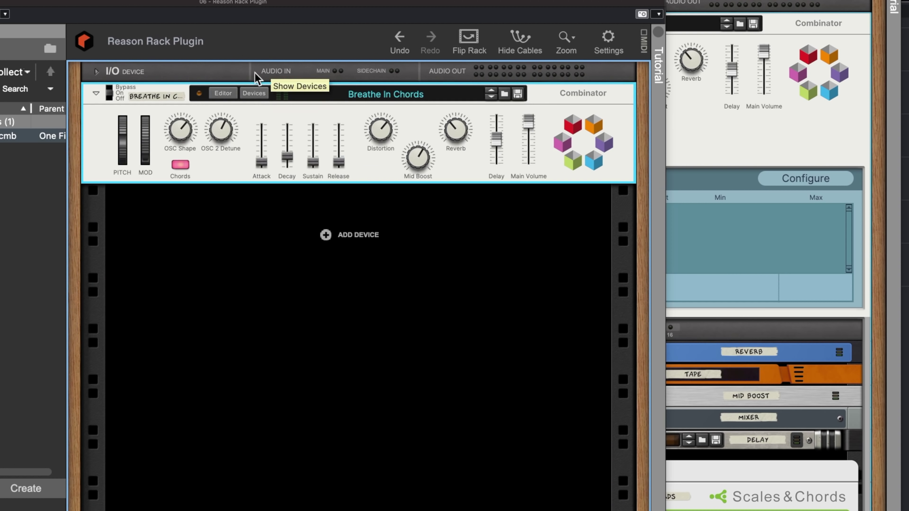
# Reopen the Combinator's editor in configure mode and enlarge the panel size stepwise through Medium (3 units) and Big (4 units) to Huge (6 units)
pyautogui.click(223, 93)
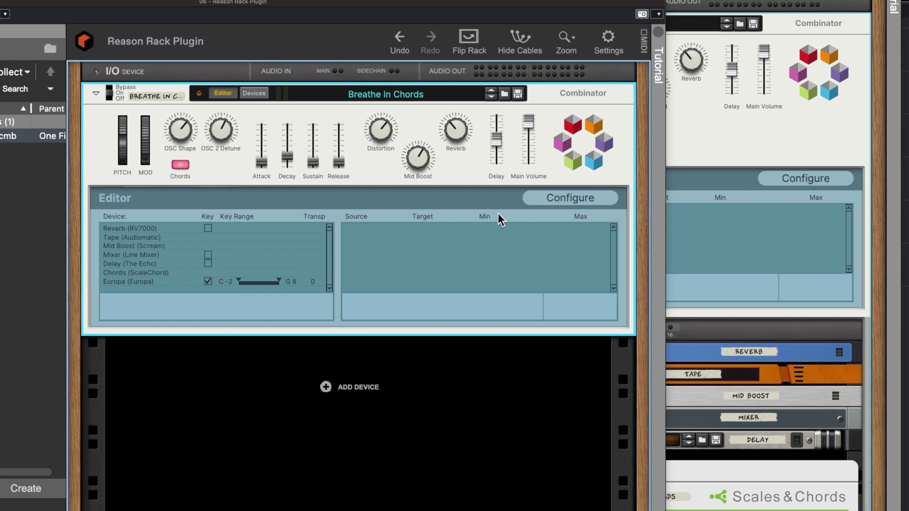
pyautogui.click(567, 198)
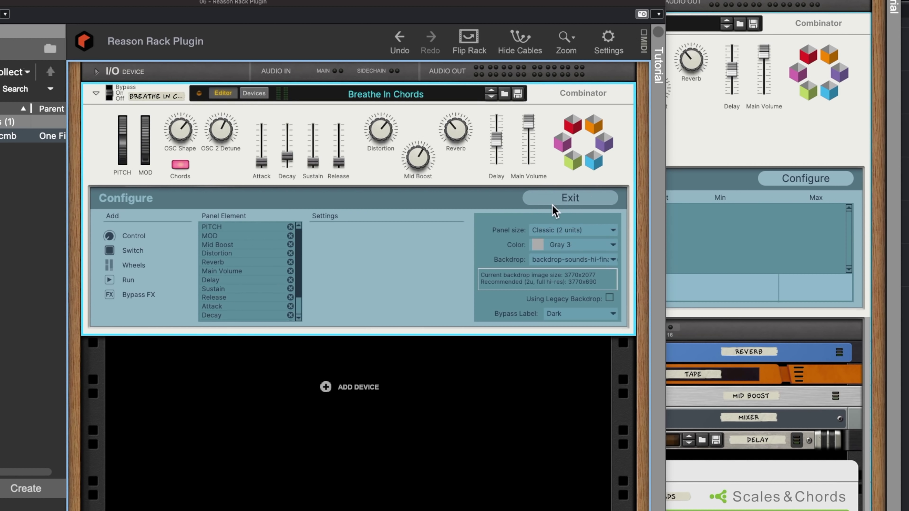
pyautogui.click(605, 232)
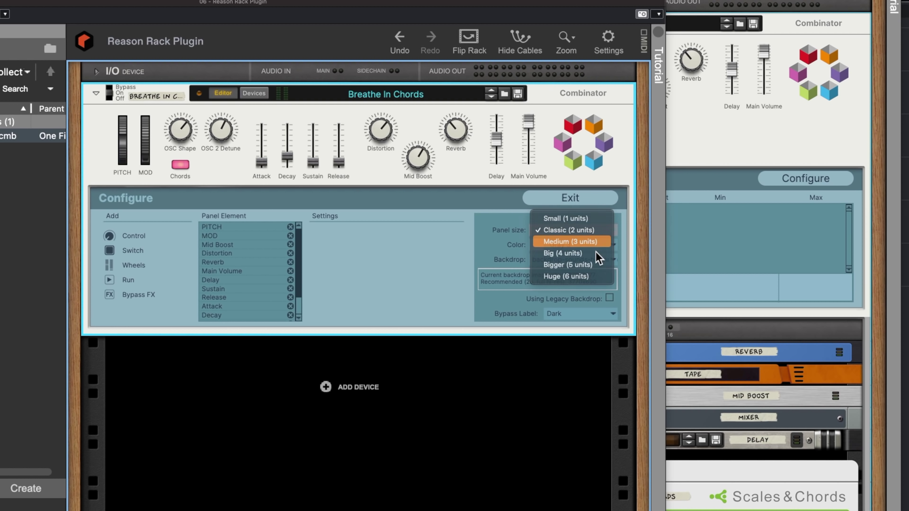
pyautogui.click(595, 250)
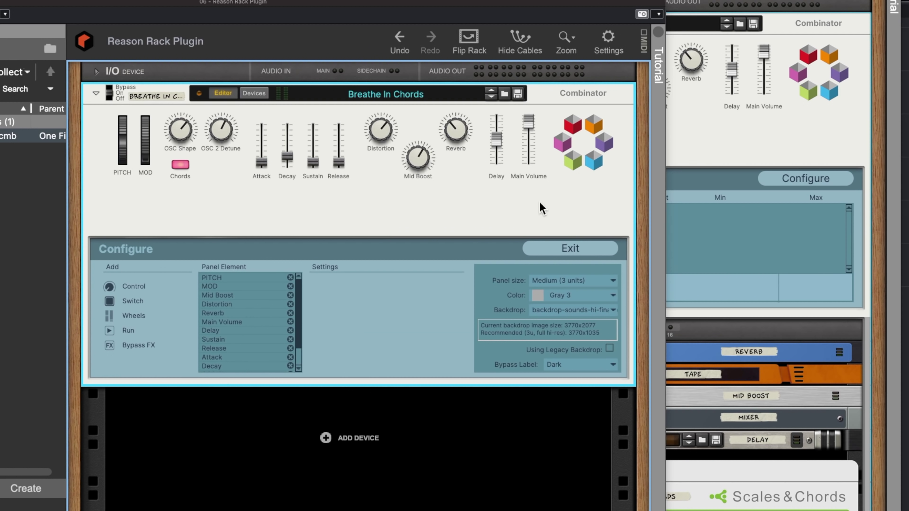
pyautogui.click(613, 281)
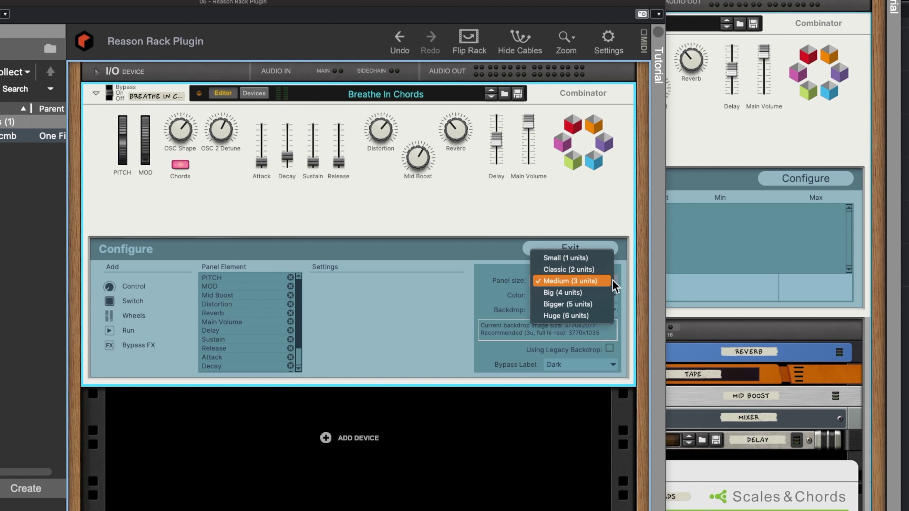
pyautogui.click(589, 293)
pyautogui.click(612, 335)
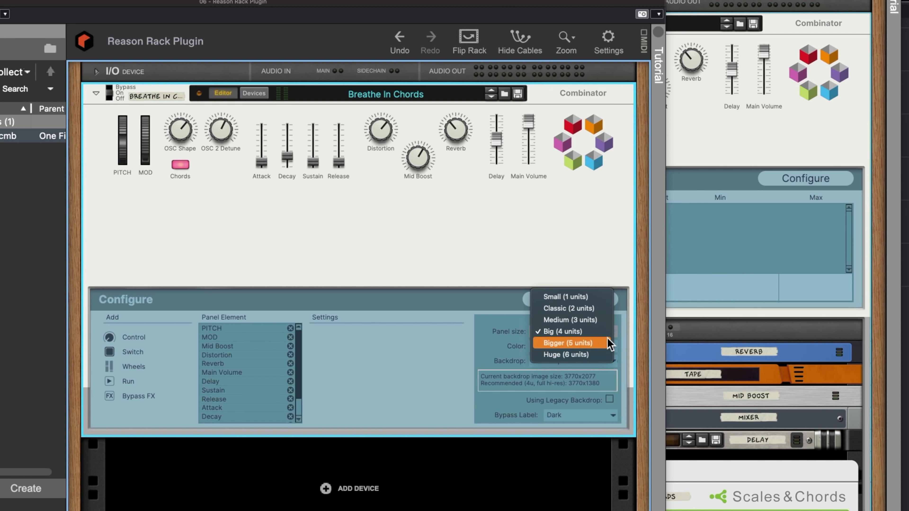
pyautogui.click(588, 353)
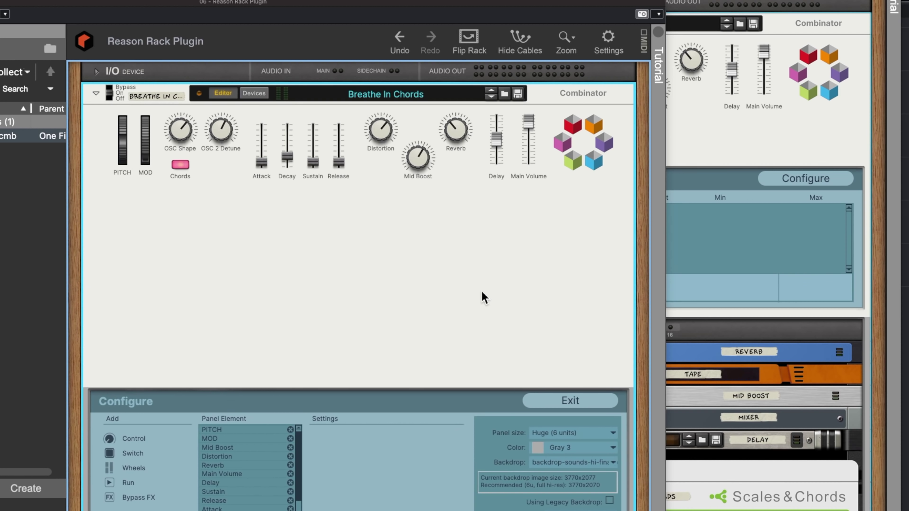
# Add a new control to the Combinator panel and position it directly below the Attack fader
pyautogui.click(127, 441)
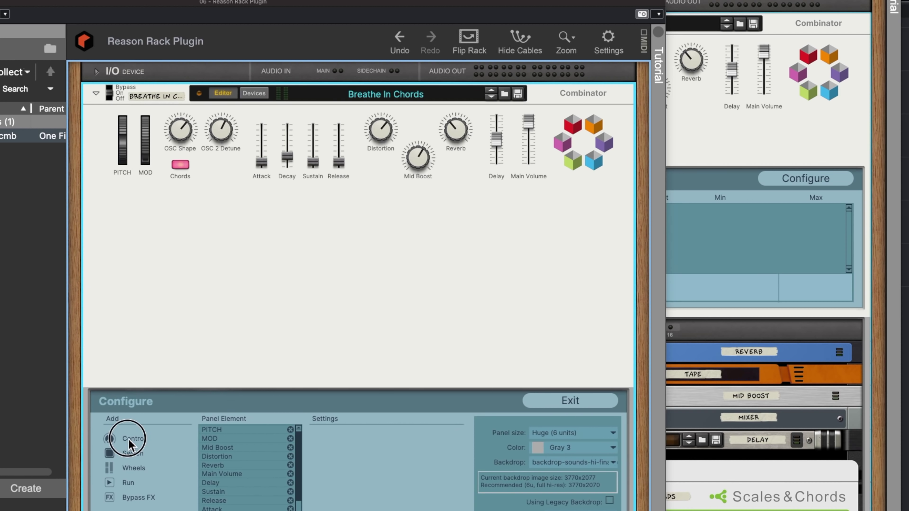
pyautogui.moveTo(108, 440); pyautogui.dragTo(109, 444)
pyautogui.moveTo(583, 136); pyautogui.dragTo(178, 211)
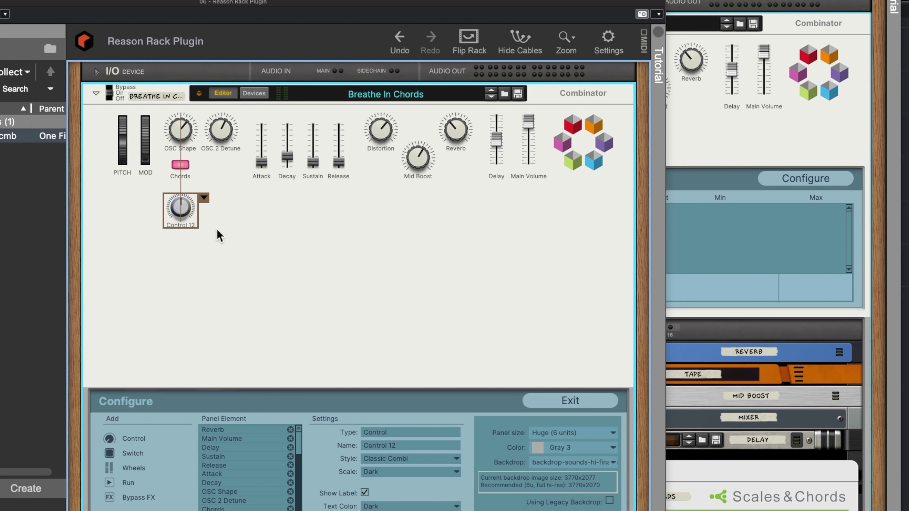
pyautogui.moveTo(181, 205)
pyautogui.mouseDown()
pyautogui.moveTo(263, 206)
pyautogui.moveTo(185, 206)
pyautogui.mouseUp()
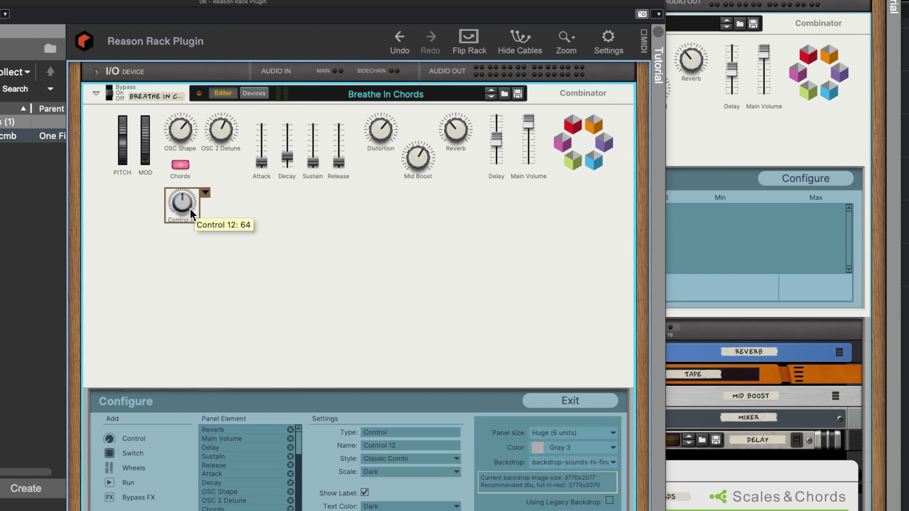
pyautogui.moveTo(176, 208); pyautogui.dragTo(265, 206)
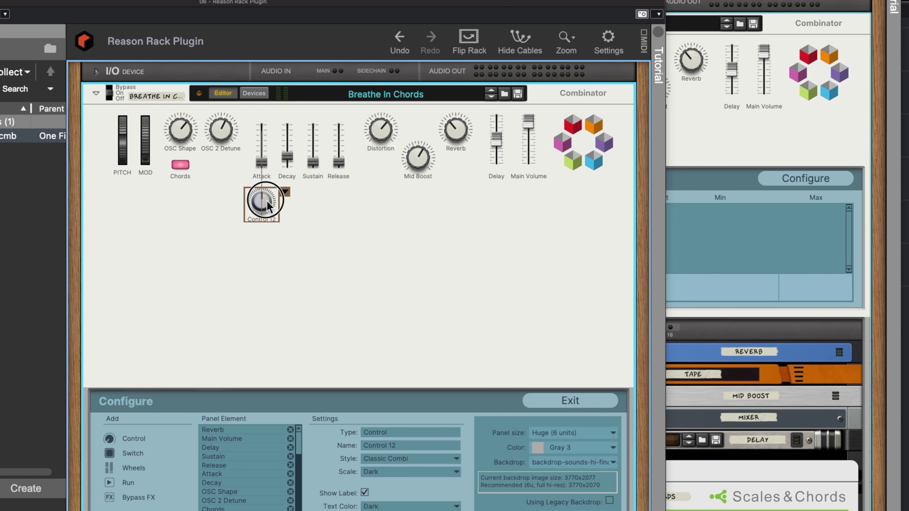
# Add three more controls and line them up in a row below the Decay, Sustain and Release faders
pyautogui.click(116, 441)
pyautogui.click(116, 441)
pyautogui.moveTo(563, 158); pyautogui.dragTo(289, 200)
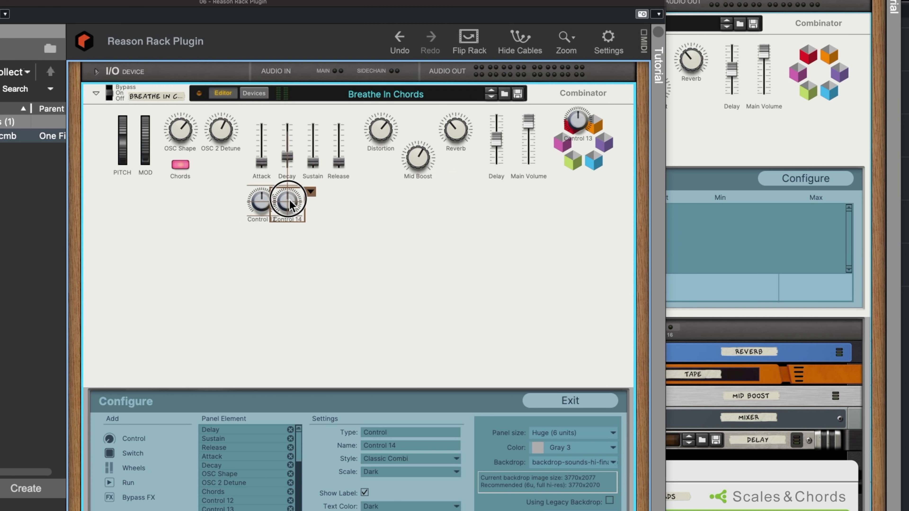
pyautogui.moveTo(577, 121); pyautogui.dragTo(310, 197)
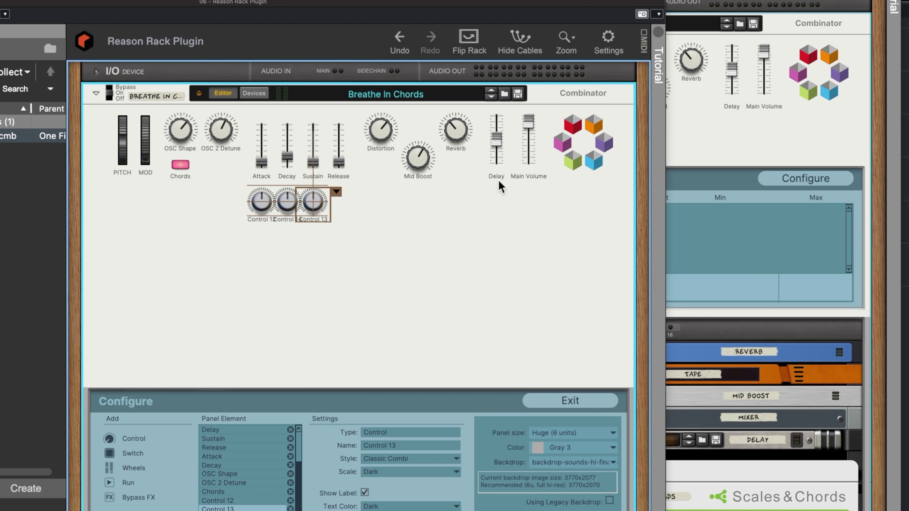
pyautogui.click(109, 441)
pyautogui.moveTo(584, 125); pyautogui.dragTo(339, 200)
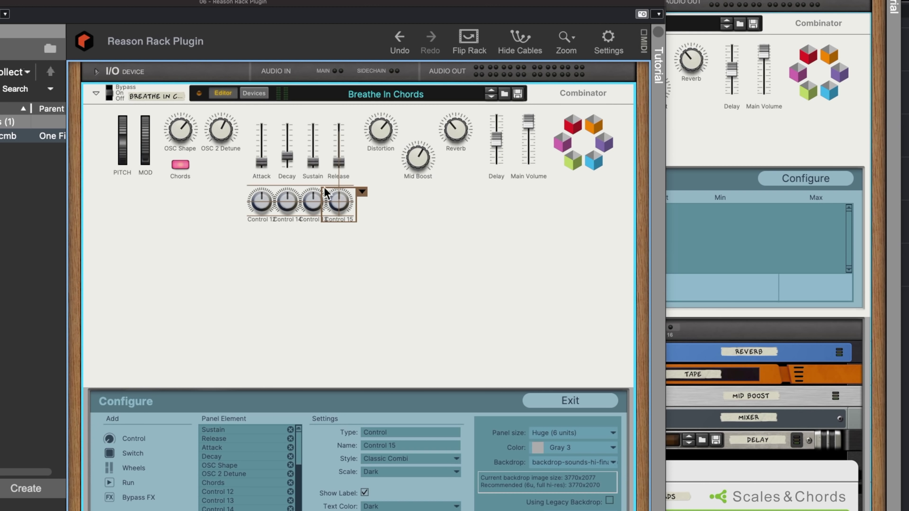
pyautogui.click(283, 241)
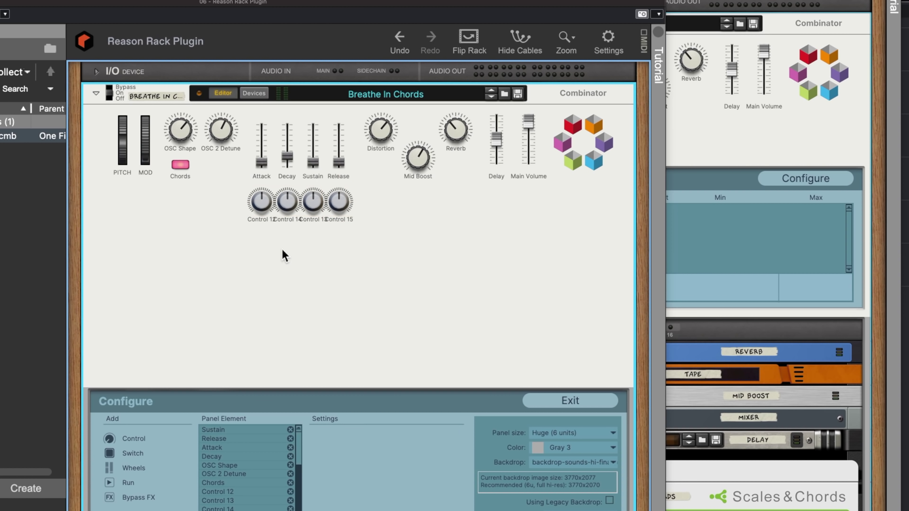
# Set the style of the new control below the Attack fader to Vintage Small
pyautogui.click(255, 207)
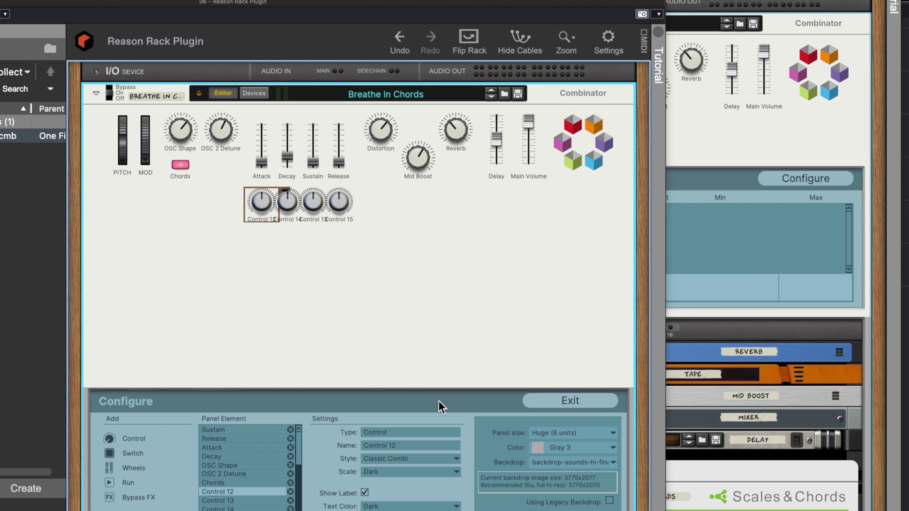
pyautogui.click(457, 460)
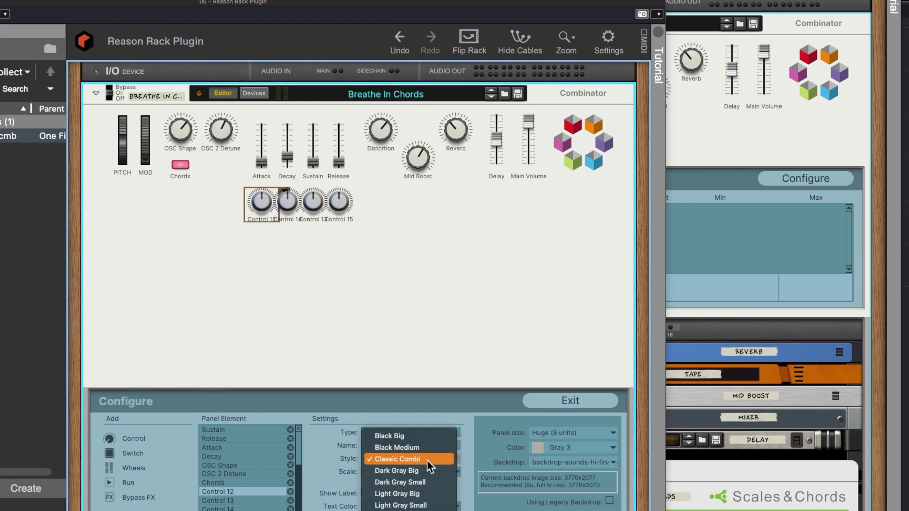
pyautogui.click(398, 510)
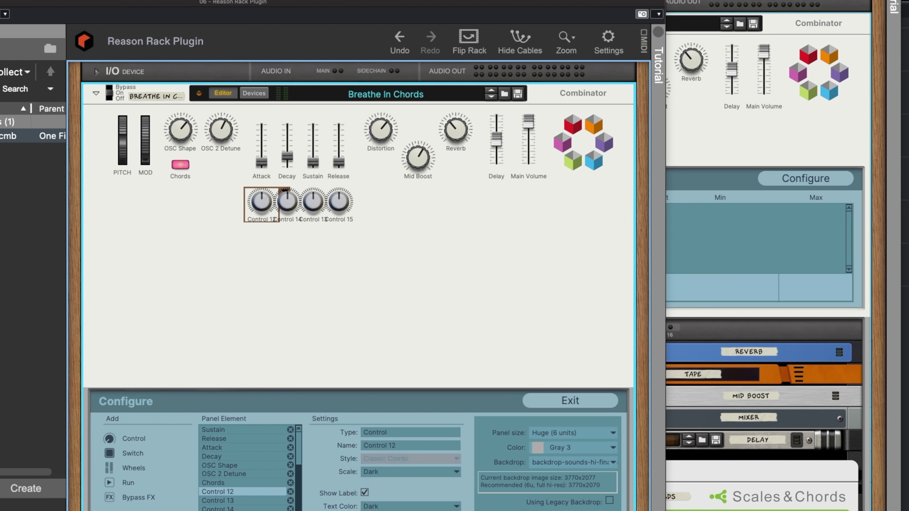
# Delete the three large new controls below the Decay, Sustain and Release faders
pyautogui.click(290, 200)
pyautogui.press('Delete')
pyautogui.click(313, 201)
pyautogui.press('Delete')
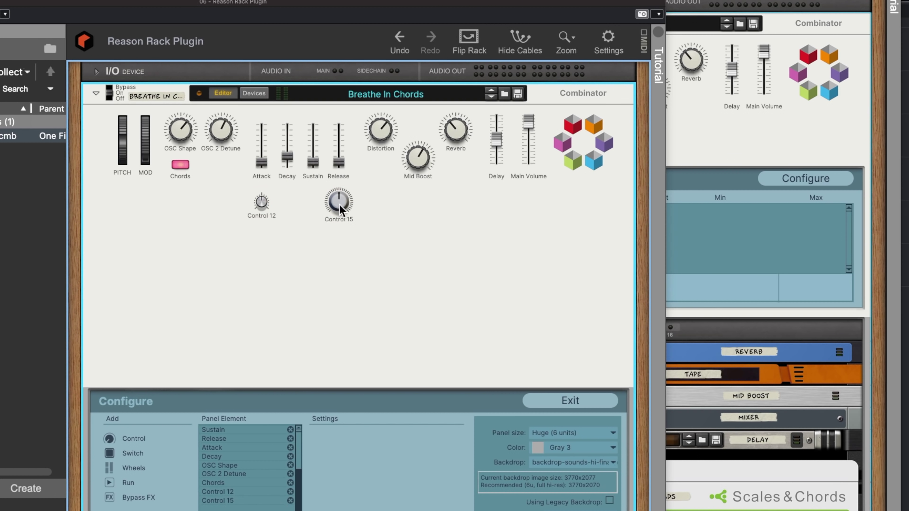
pyautogui.click(339, 202)
pyautogui.press('Delete')
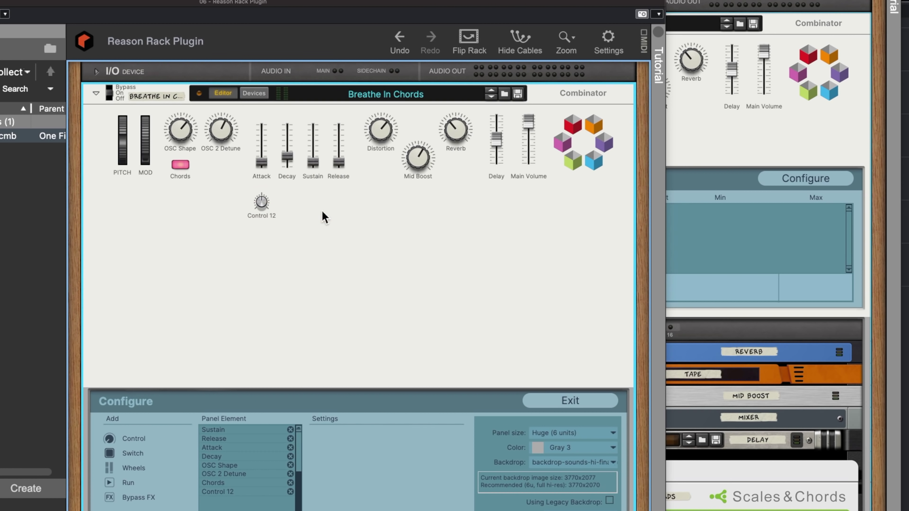
# Add four Vintage Small controls and move three of them below the Decay, Sustain and Release faders
pyautogui.click(113, 439)
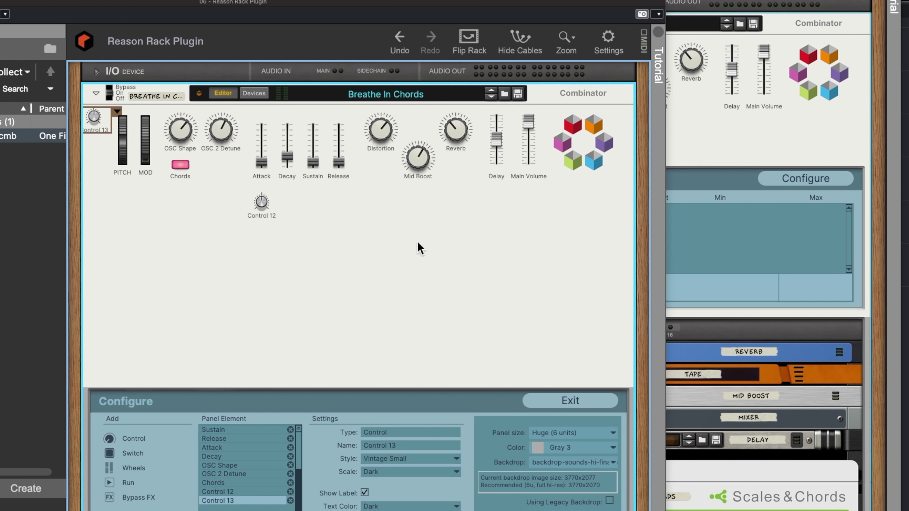
pyautogui.click(110, 438)
pyautogui.click(110, 438)
pyautogui.click(109, 438)
pyautogui.moveTo(99, 126); pyautogui.dragTo(292, 205)
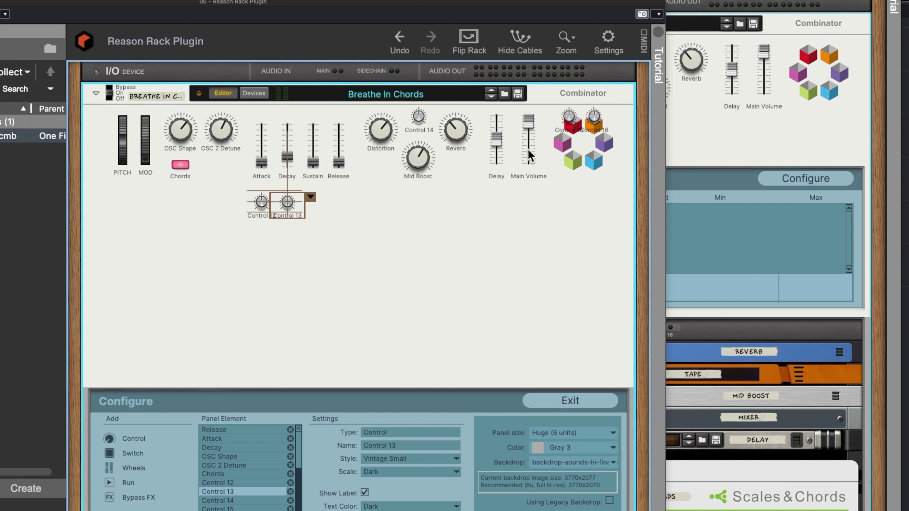
pyautogui.moveTo(608, 108); pyautogui.dragTo(404, 146)
pyautogui.moveTo(418, 116); pyautogui.dragTo(372, 189)
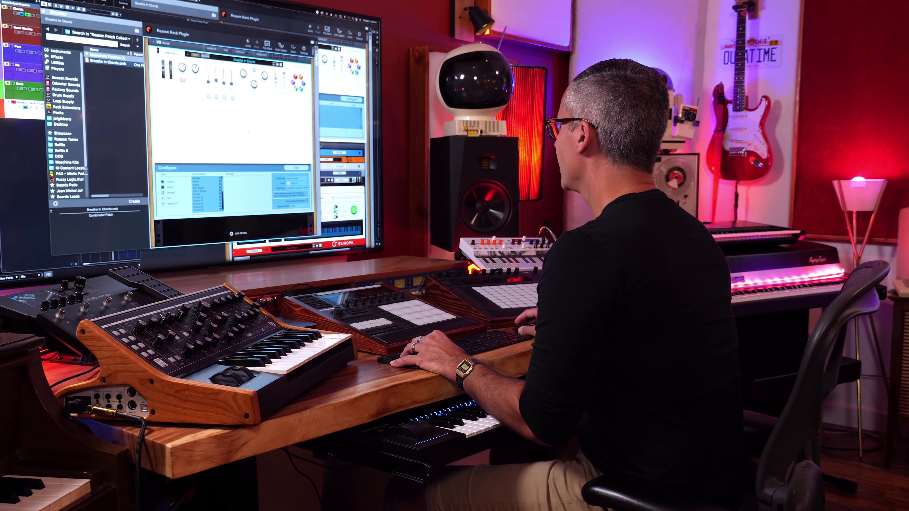
# Try the Dark Gray Small, Bright Plastic (fader) and Dark (wheel) styles on the new control below the Release fader
pyautogui.click(254, 189)
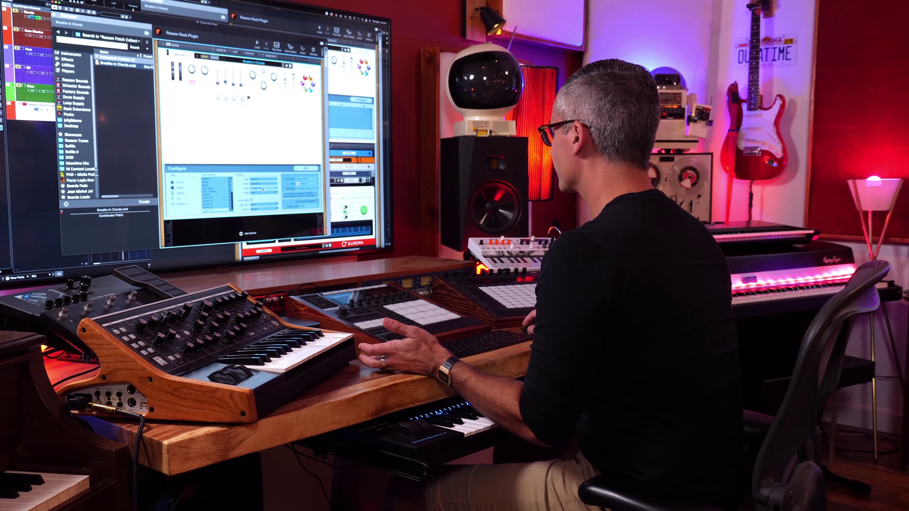
pyautogui.click(262, 190)
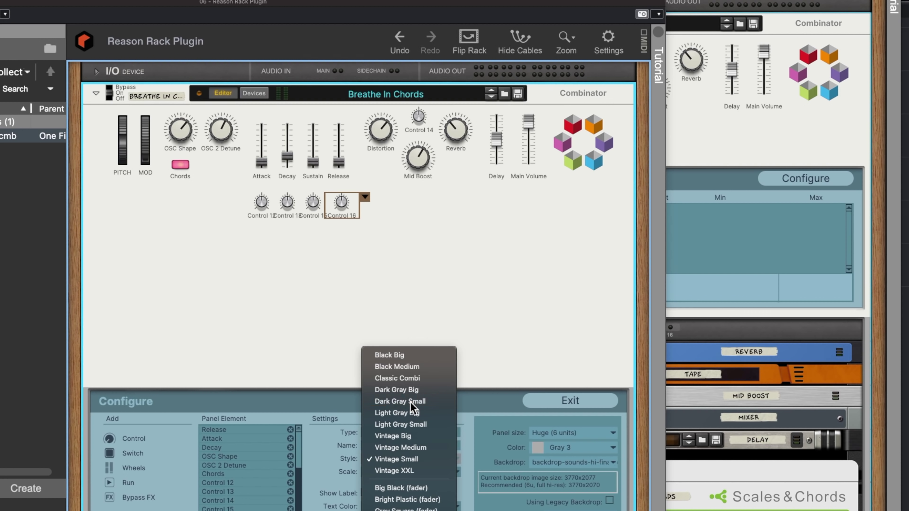
pyautogui.click(411, 401)
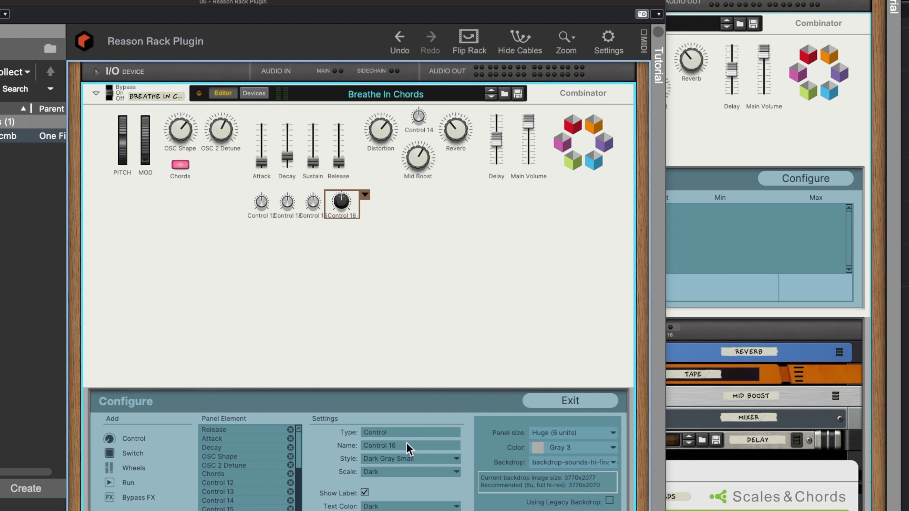
pyautogui.scroll(-1, 411, 453)
pyautogui.click(444, 464)
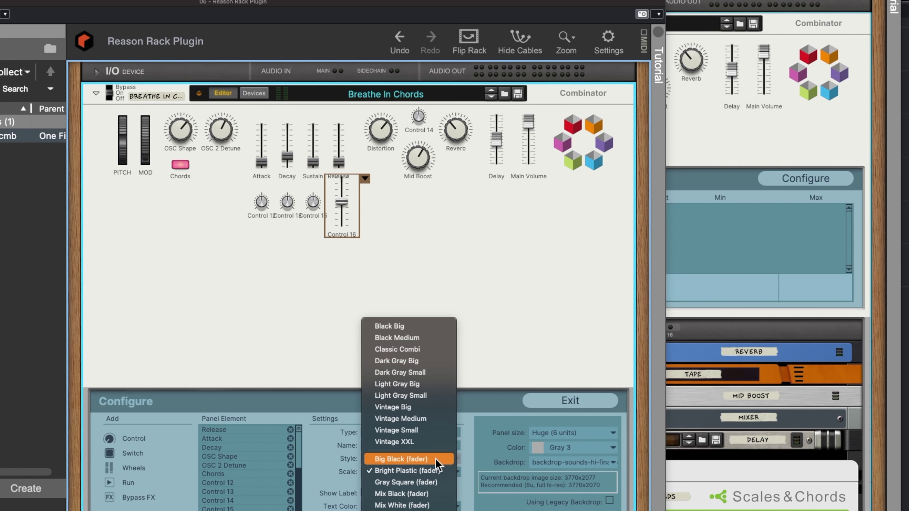
pyautogui.click(394, 510)
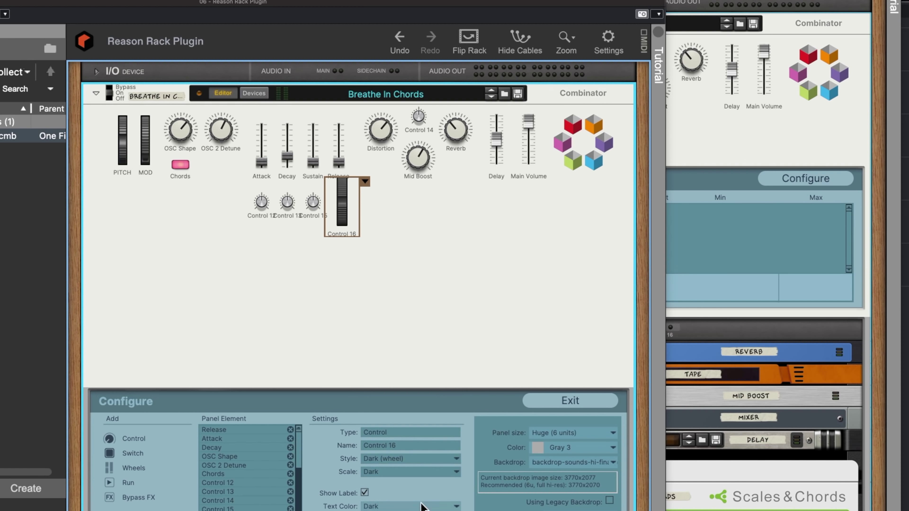
# Delete all newly added controls except the one below the Attack fader
pyautogui.click(407, 459)
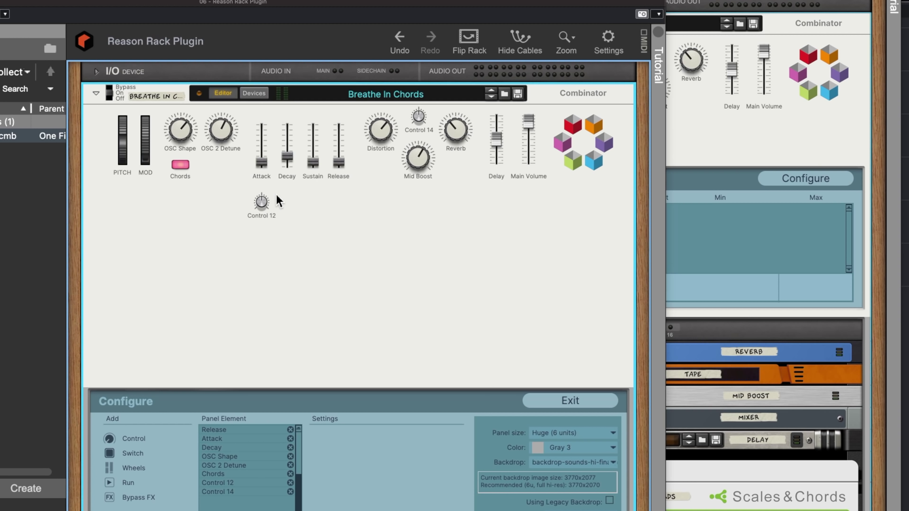
pyautogui.click(420, 119)
pyautogui.press('Delete')
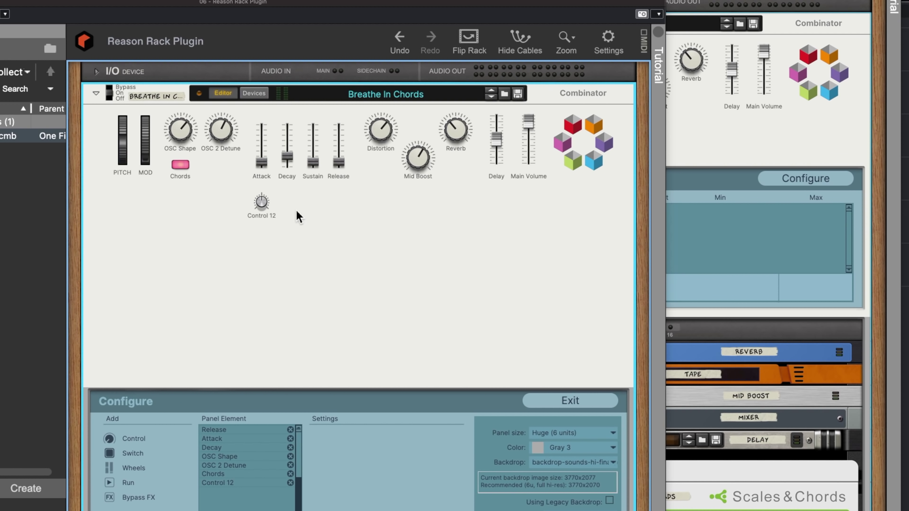
# Change the style of the remaining new control below the Attack fader to Vintage Medium
pyautogui.click(262, 202)
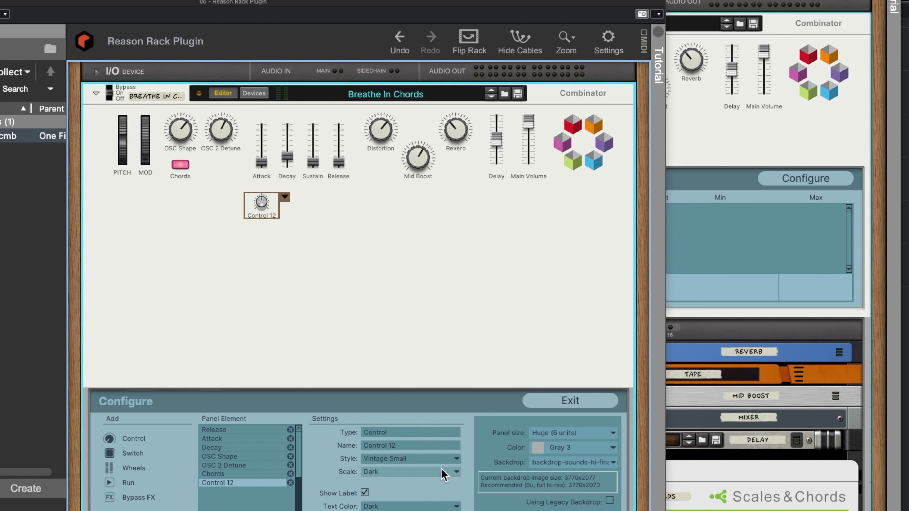
pyautogui.click(455, 459)
pyautogui.click(426, 448)
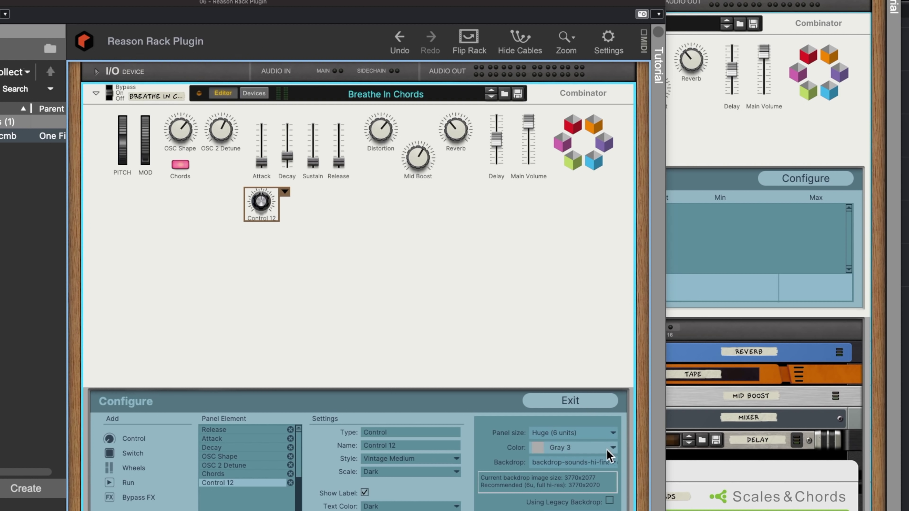
# Reduce the Combinator's panel size to Medium (3 units) and show the devices inside it
pyautogui.click(612, 434)
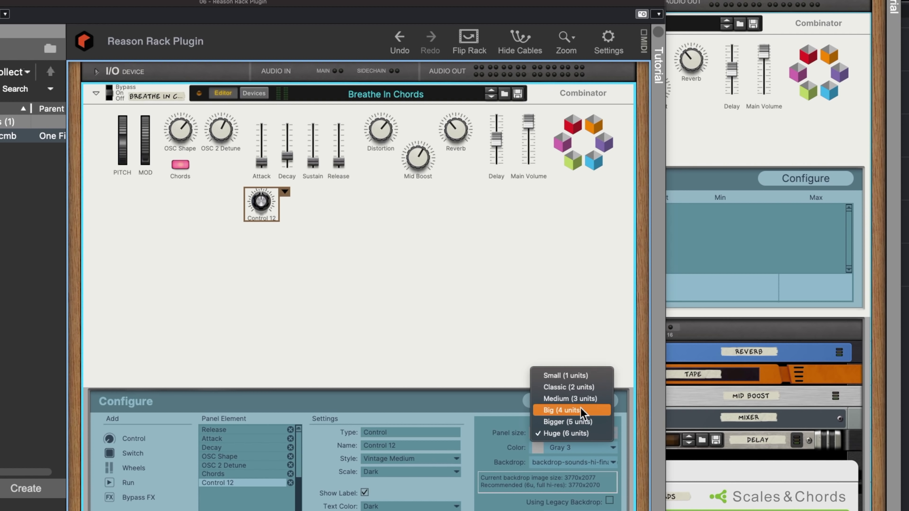
pyautogui.click(580, 410)
pyautogui.click(607, 333)
pyautogui.click(579, 322)
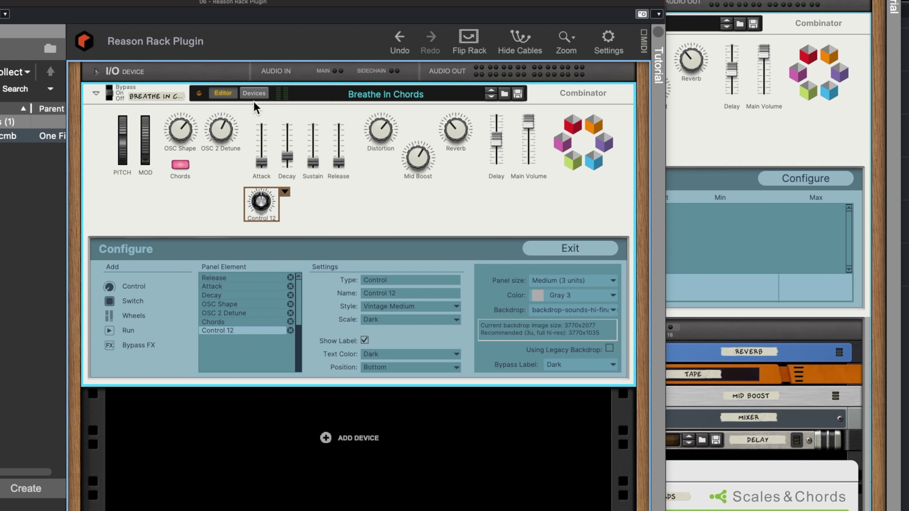
pyautogui.click(253, 94)
pyautogui.scroll(-10, 239, 469)
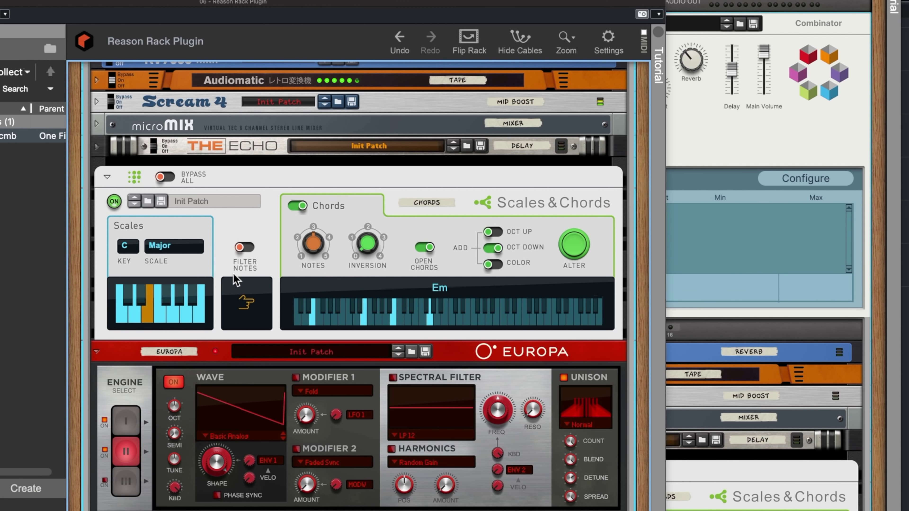
# Try a higher number of notes, Open Chords and Color in the Scales & Chords player, and lower the number of notes again
pyautogui.moveTo(316, 247); pyautogui.dragTo(320, 236)
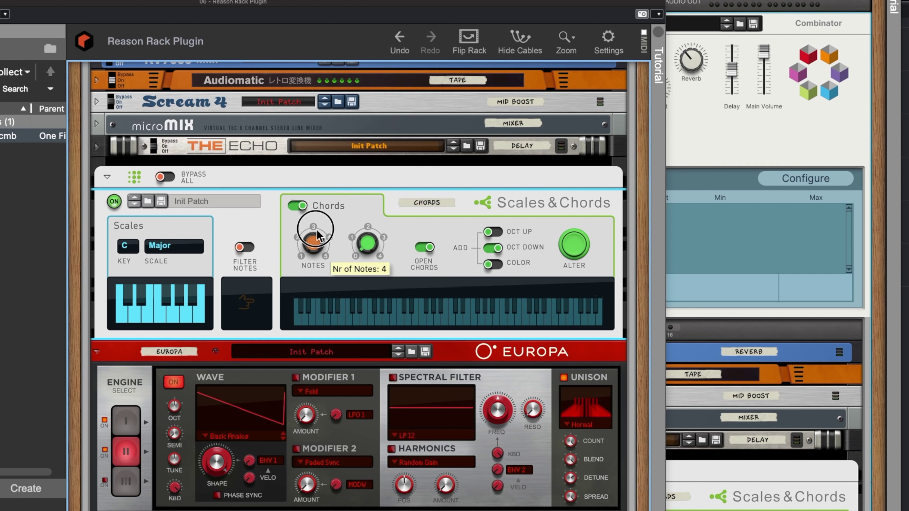
pyautogui.moveTo(317, 205); pyautogui.dragTo(318, 204)
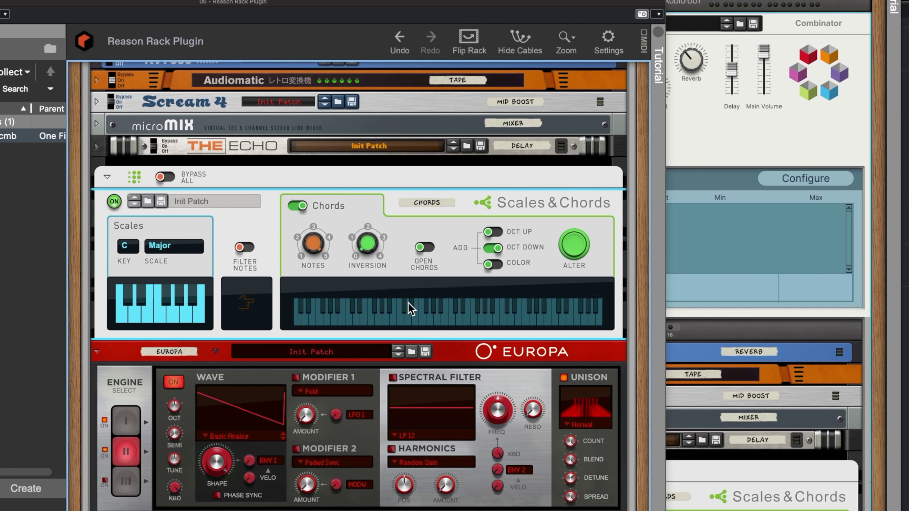
pyautogui.click(429, 248)
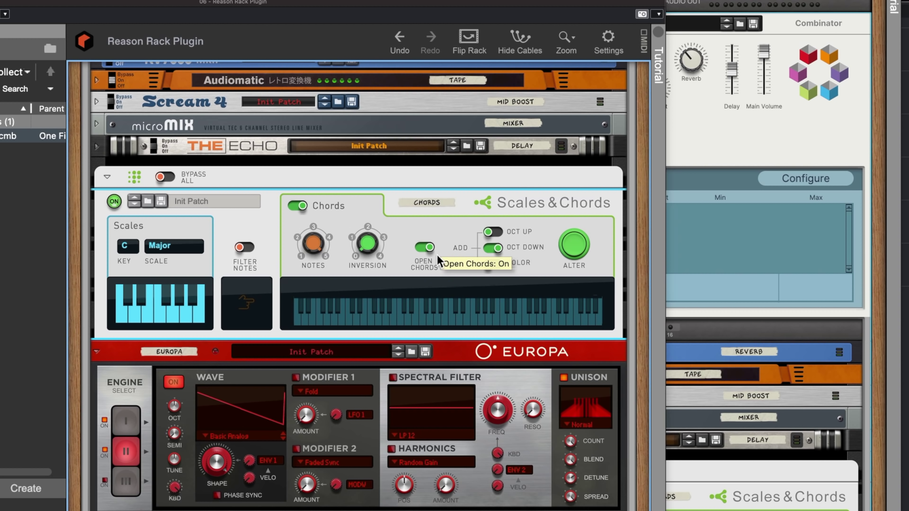
pyautogui.click(504, 267)
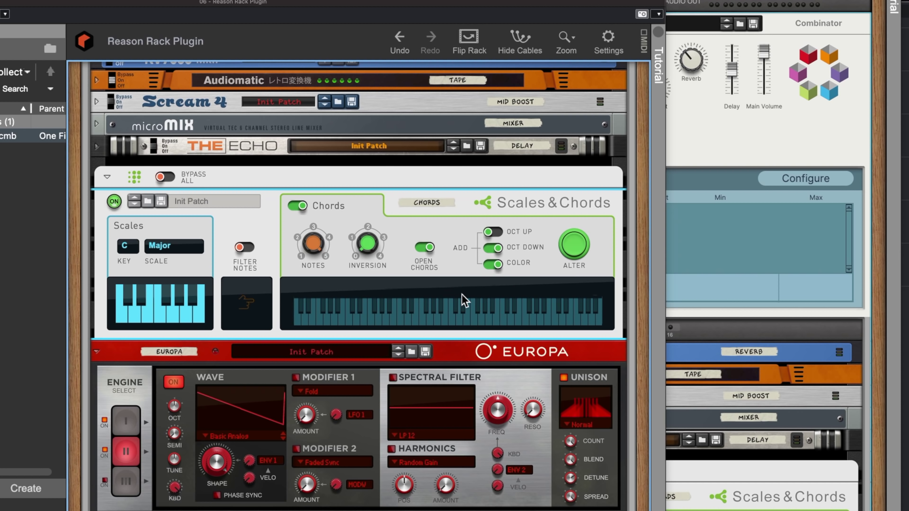
pyautogui.click(428, 251)
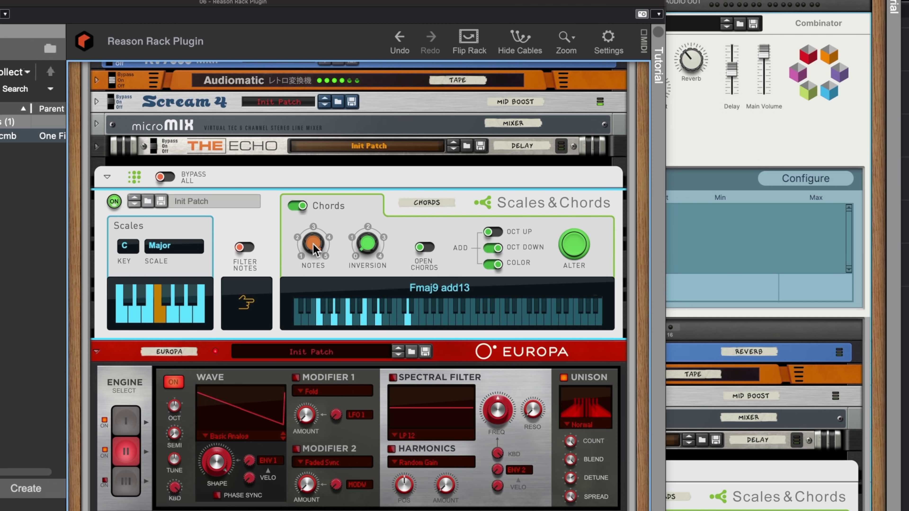
pyautogui.moveTo(313, 246); pyautogui.dragTo(312, 262)
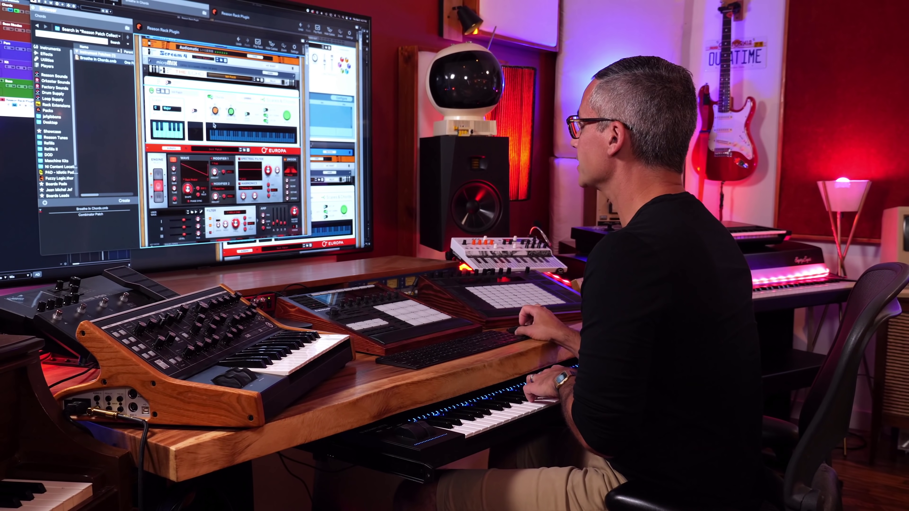
# Try the Ab key in the Scales section of the Scales & Chords player and return the key to C
pyautogui.scroll(2, 214, 125)
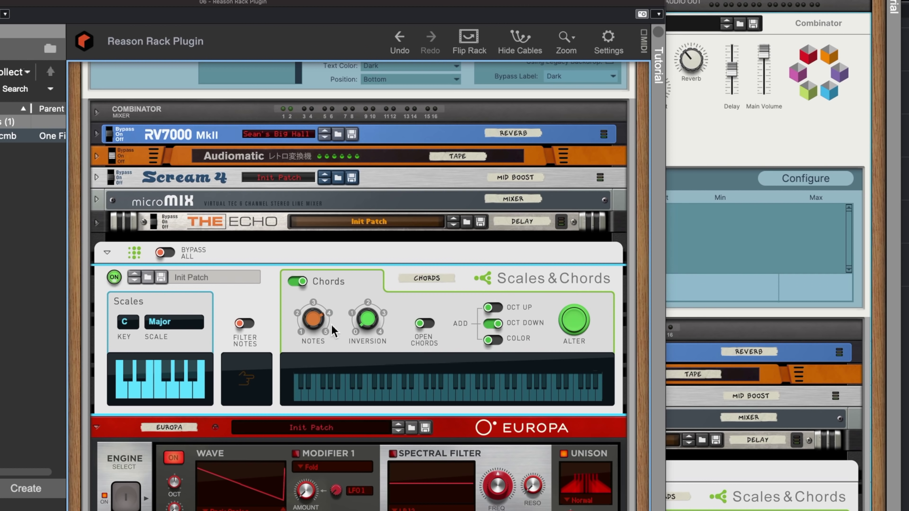
pyautogui.moveTo(328, 327)
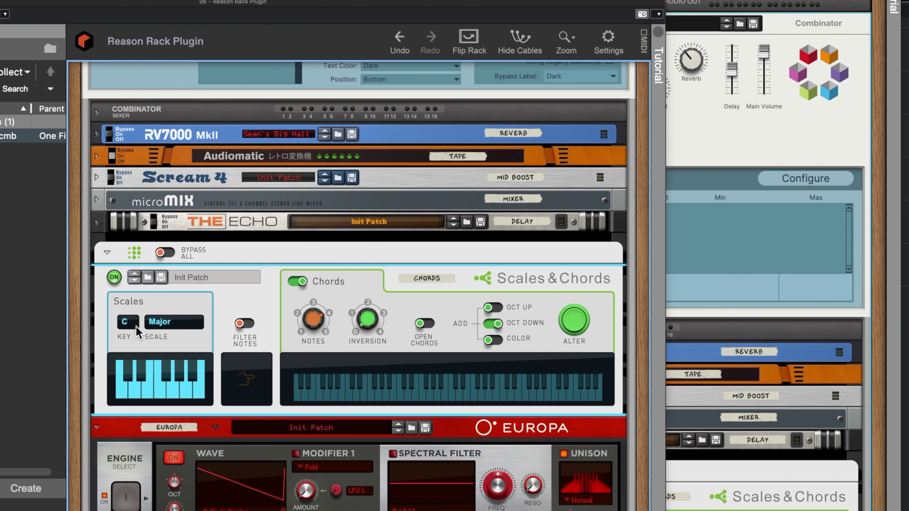
pyautogui.moveTo(136, 325); pyautogui.dragTo(147, 417)
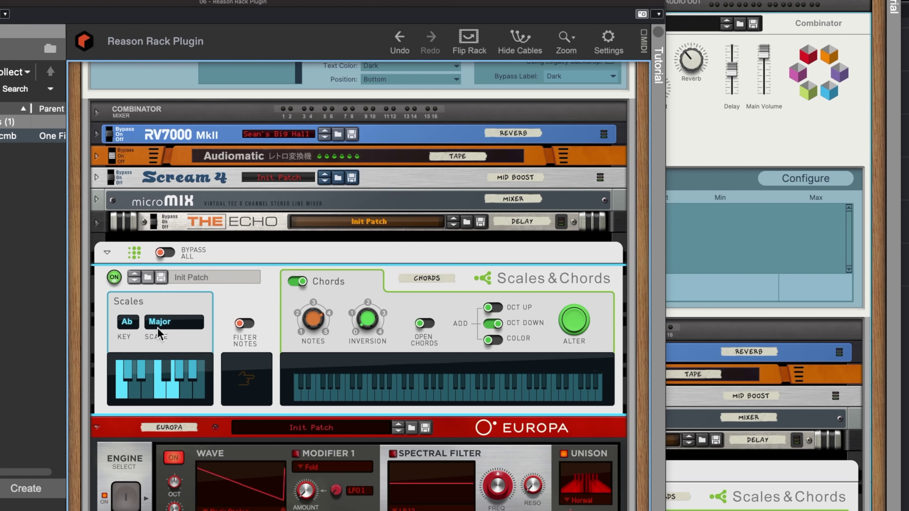
pyautogui.click(134, 326)
pyautogui.click(136, 390)
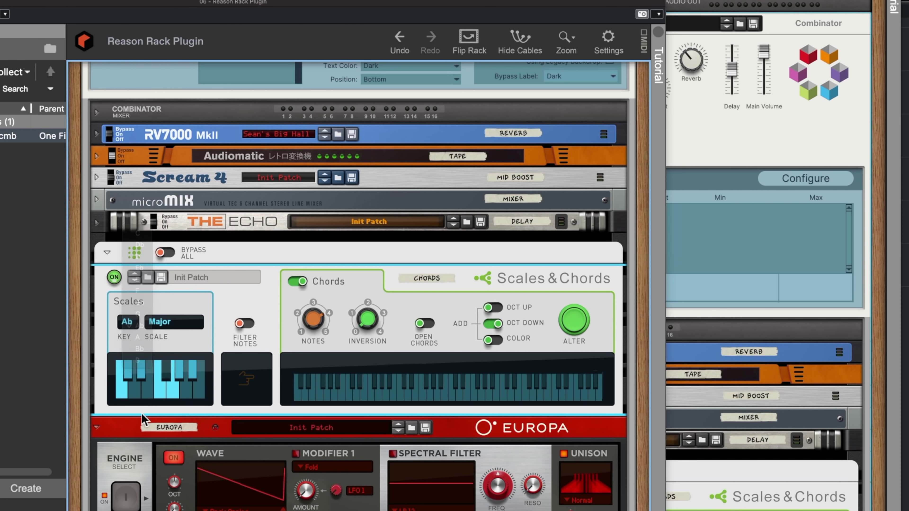
pyautogui.click(134, 324)
pyautogui.click(134, 232)
# Rename the new control below the Attack fader as "Key*"
pyautogui.scroll(8, 255, 305)
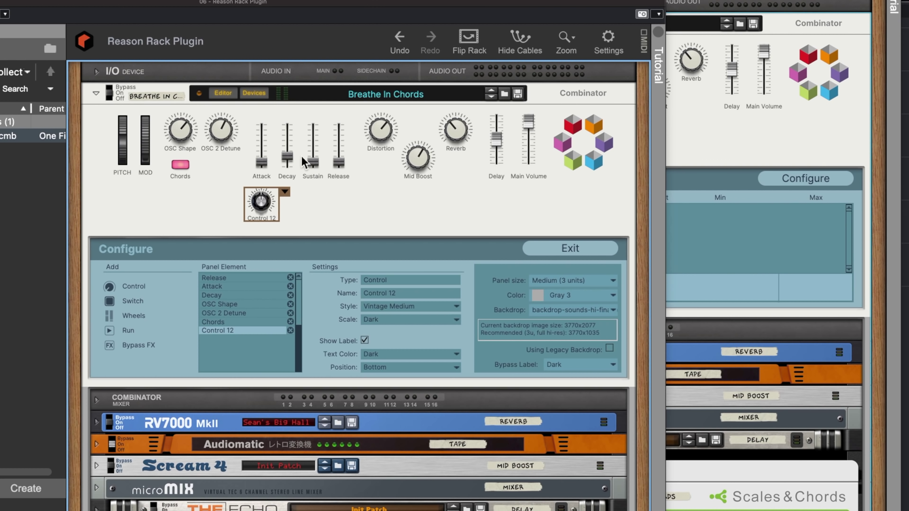
pyautogui.doubleClick(272, 220)
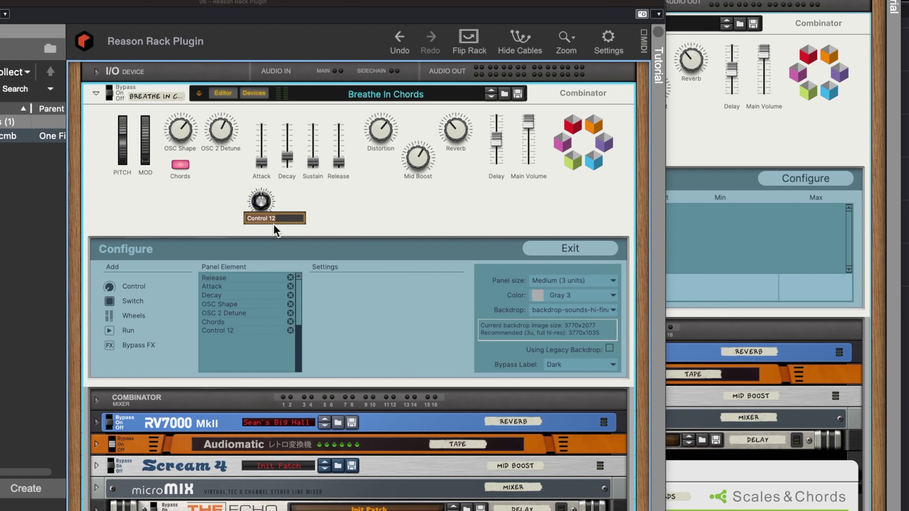
pyautogui.write('Key*')
pyautogui.press('Return')
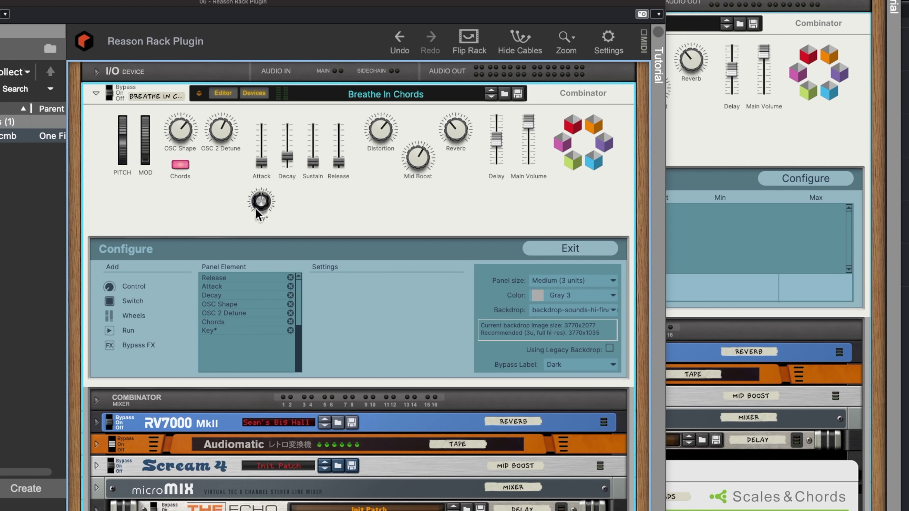
# Leave configure mode and select the Chords (ScaleChord) device in the Combinator's Editor
pyautogui.click(586, 257)
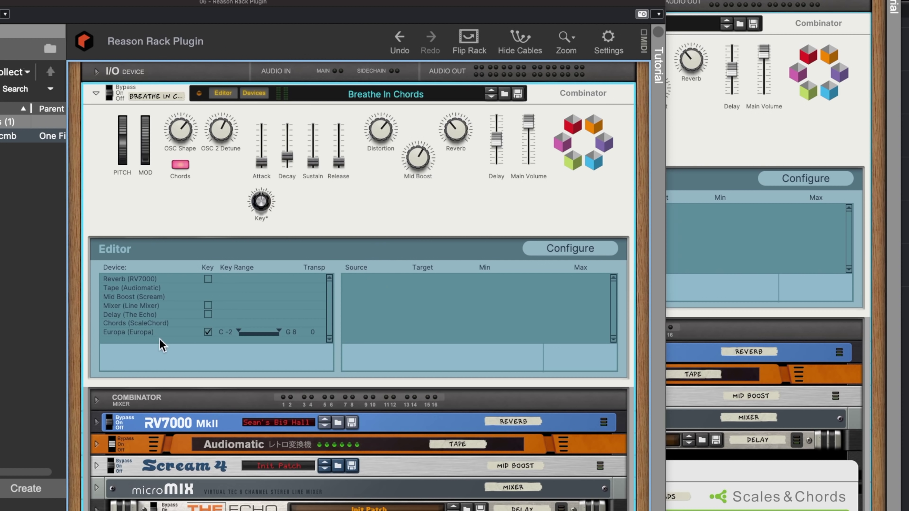
pyautogui.click(125, 322)
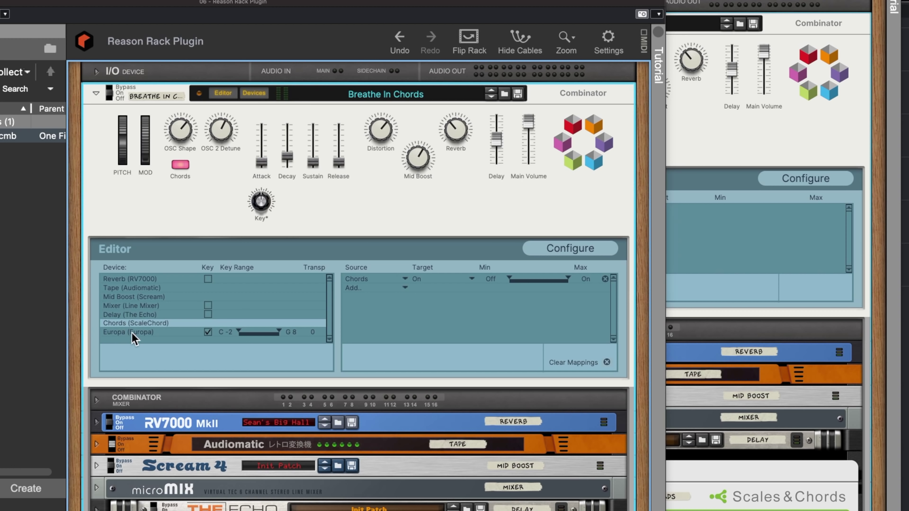
pyautogui.scroll(-5, 179, 340)
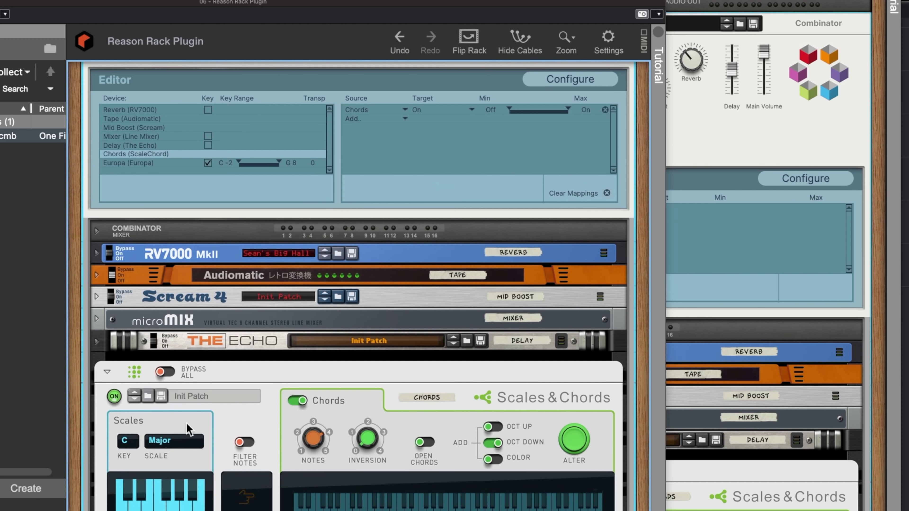
pyautogui.scroll(3, 282, 409)
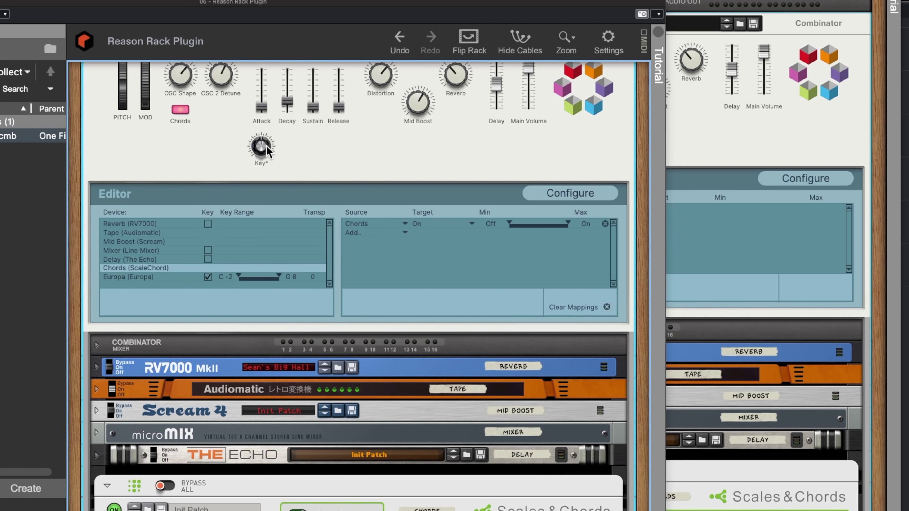
pyautogui.scroll(-3, 429, 238)
pyautogui.scroll(5, 416, 244)
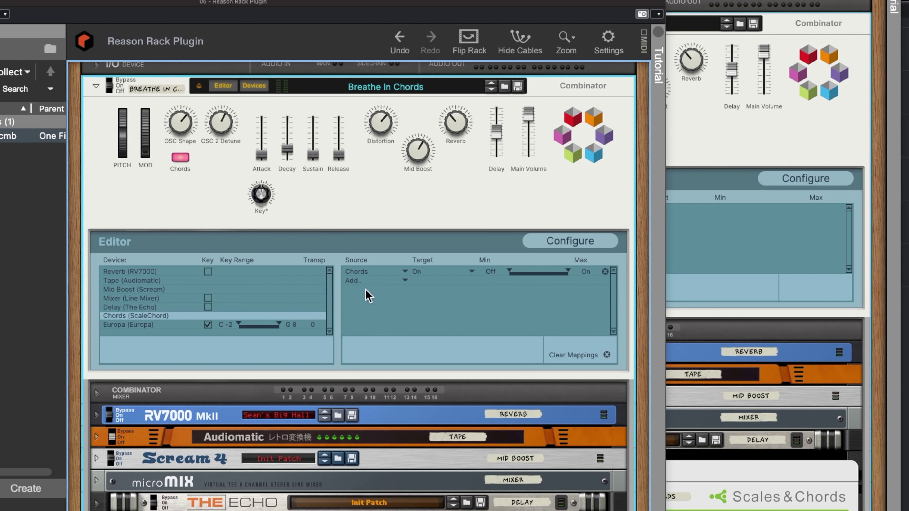
# Add a mapping for the Chords device from the Key* source to the Key target
pyautogui.click(404, 281)
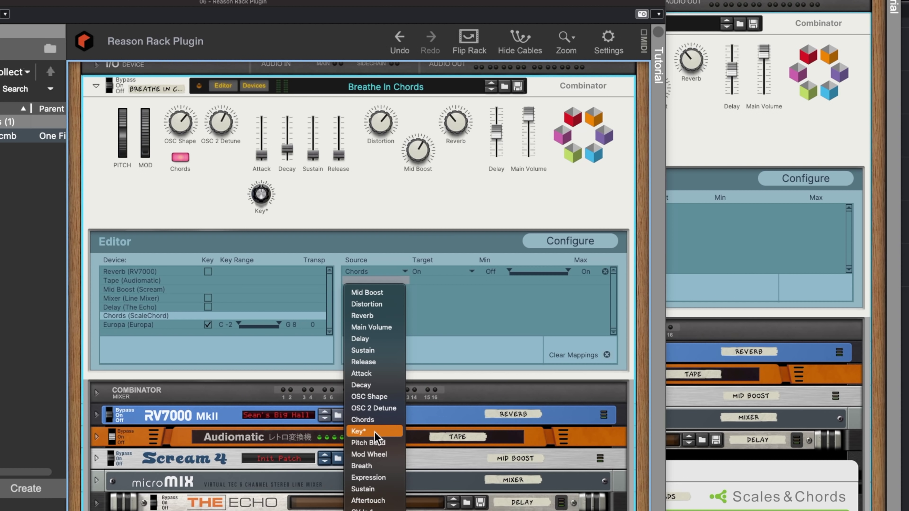
pyautogui.click(365, 433)
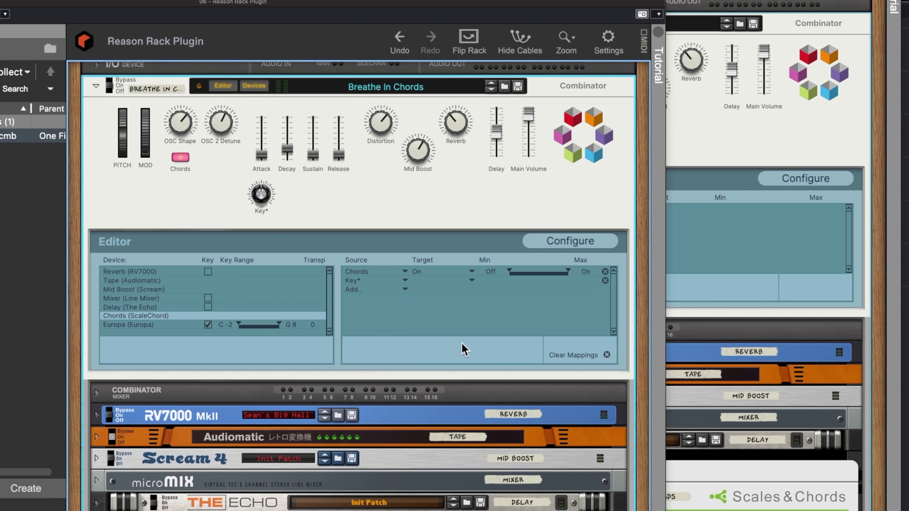
pyautogui.click(470, 280)
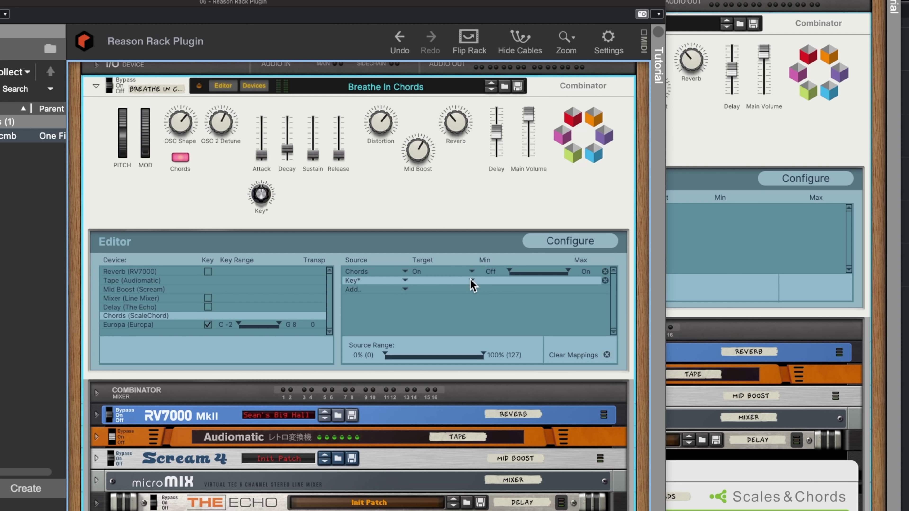
pyautogui.click(471, 280)
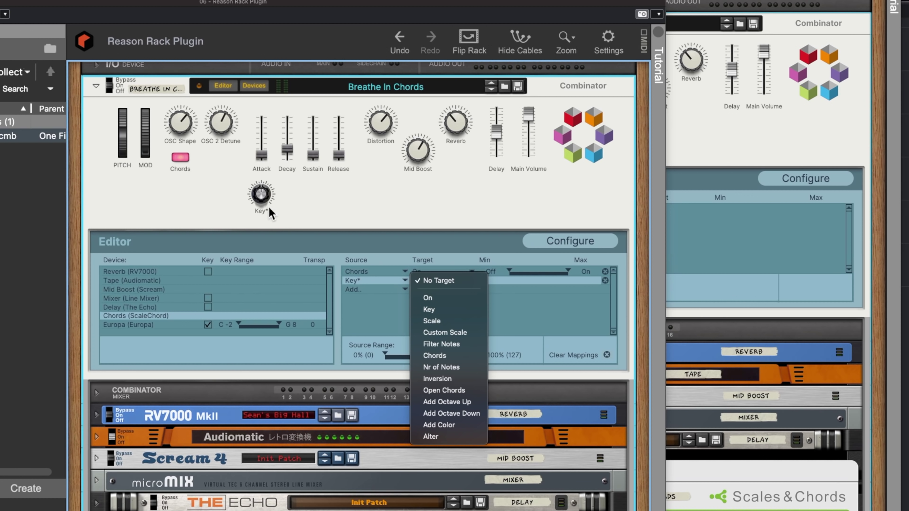
pyautogui.click(436, 309)
pyautogui.scroll(-5, 143, 460)
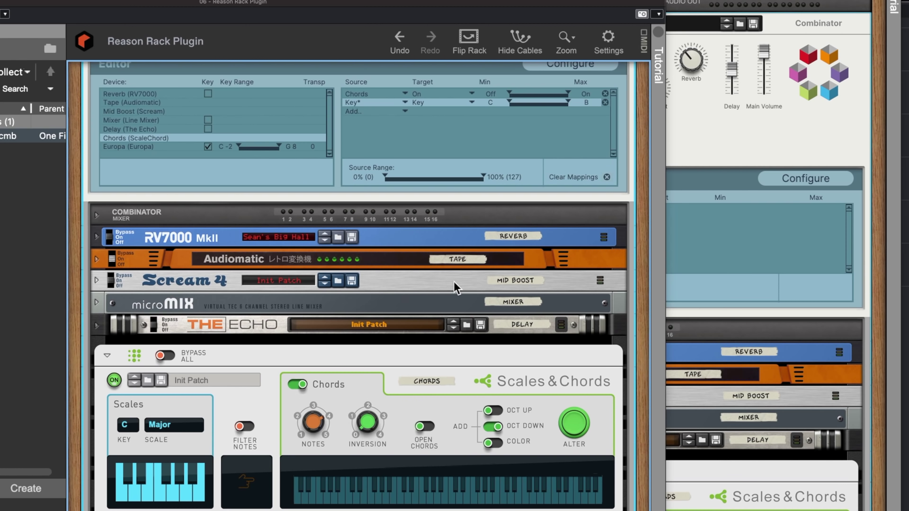
# Test the Key* knob by turning it through its range and checking the key in the Scales & Chords player
pyautogui.scroll(4, 454, 283)
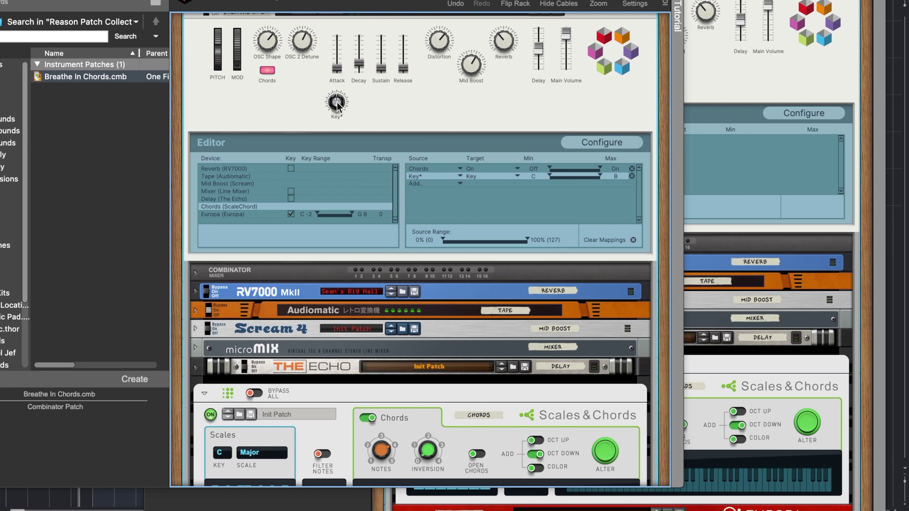
pyautogui.moveTo(336, 104); pyautogui.dragTo(338, 129)
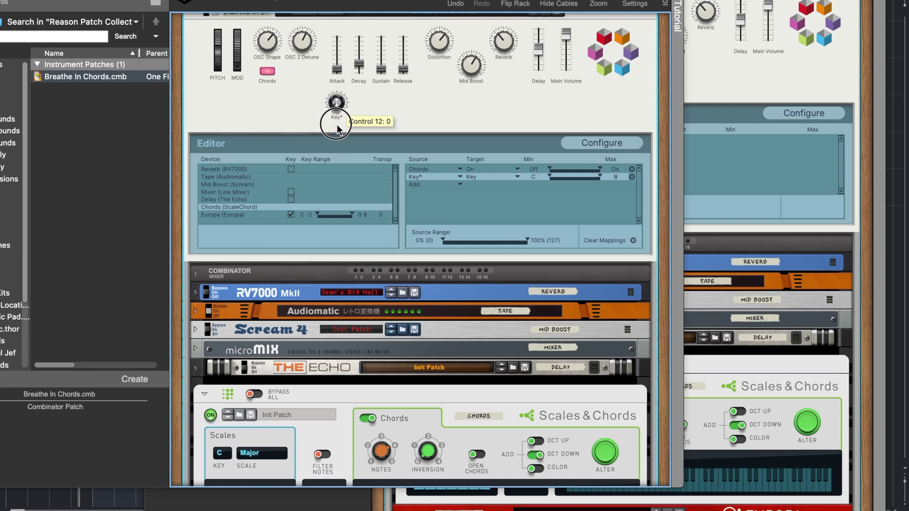
pyautogui.moveTo(346, 105)
pyautogui.mouseDown()
pyautogui.moveTo(343, 42)
pyautogui.moveTo(342, 143)
pyautogui.moveTo(332, 86)
pyautogui.moveTo(333, 104)
pyautogui.mouseUp()
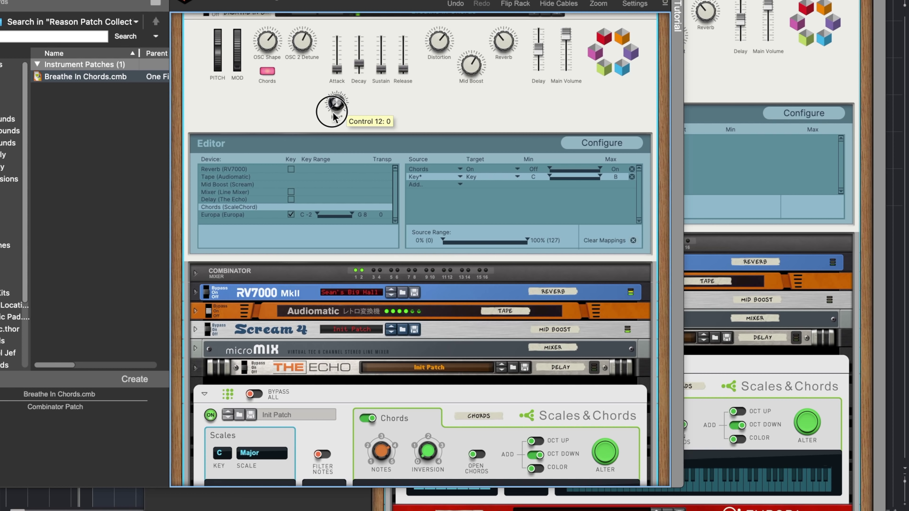
pyautogui.scroll(-1, 333, 117)
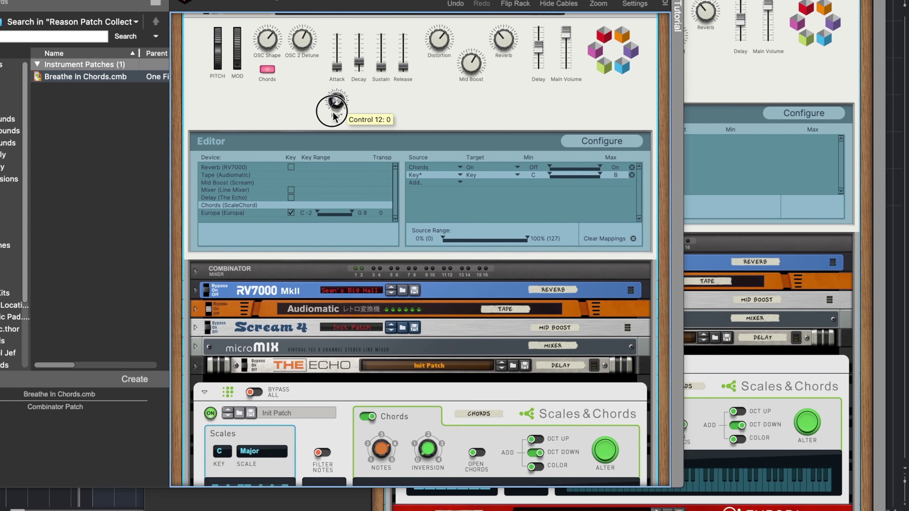
pyautogui.moveTo(333, 112); pyautogui.dragTo(350, 82)
pyautogui.scroll(-2, 352, 80)
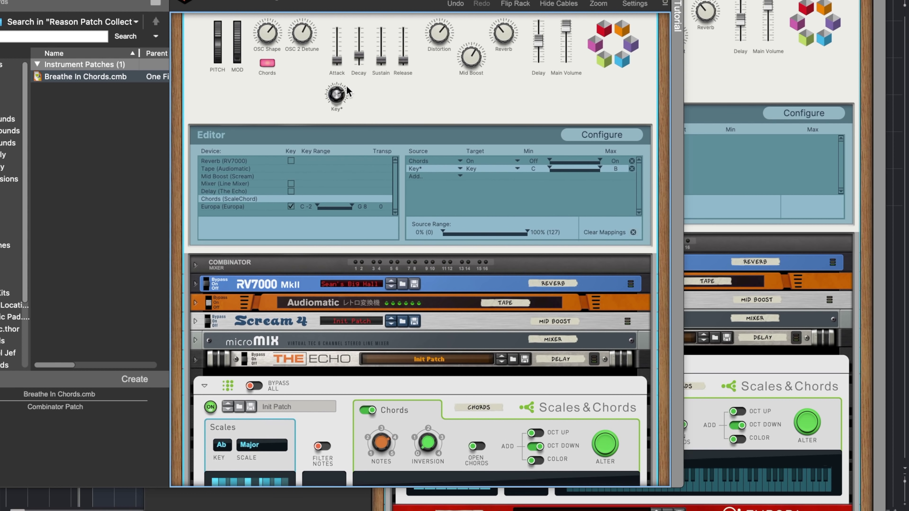
pyautogui.moveTo(342, 103)
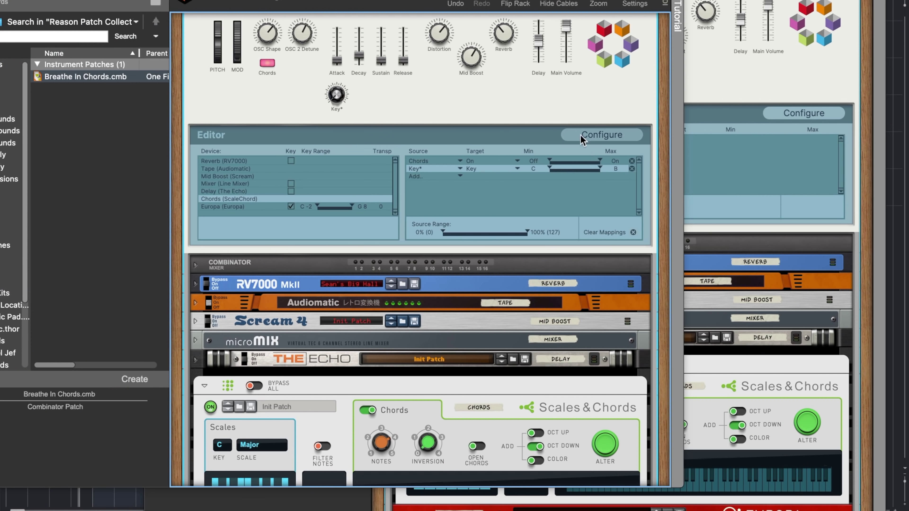
# Return to configure mode, add another control and place it beside the Key* knob, below the Sustain fader
pyautogui.click(601, 135)
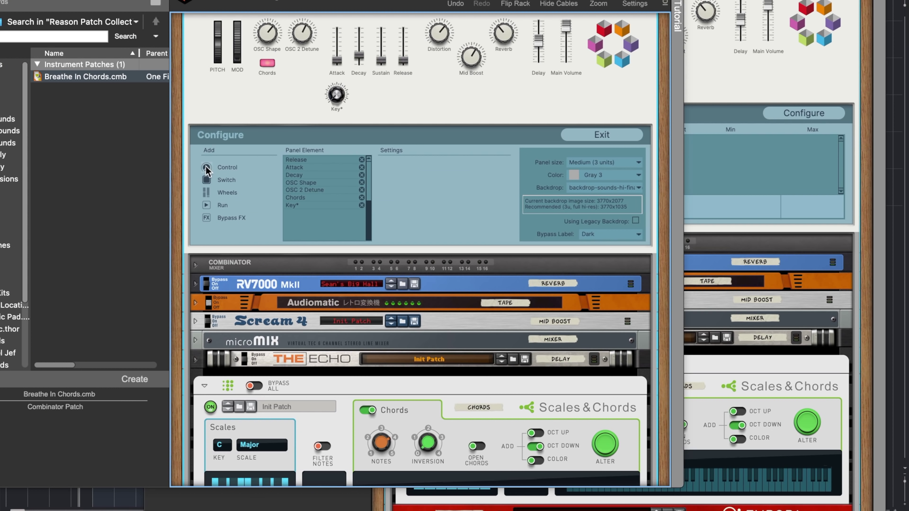
pyautogui.click(217, 171)
pyautogui.moveTo(609, 34); pyautogui.dragTo(383, 103)
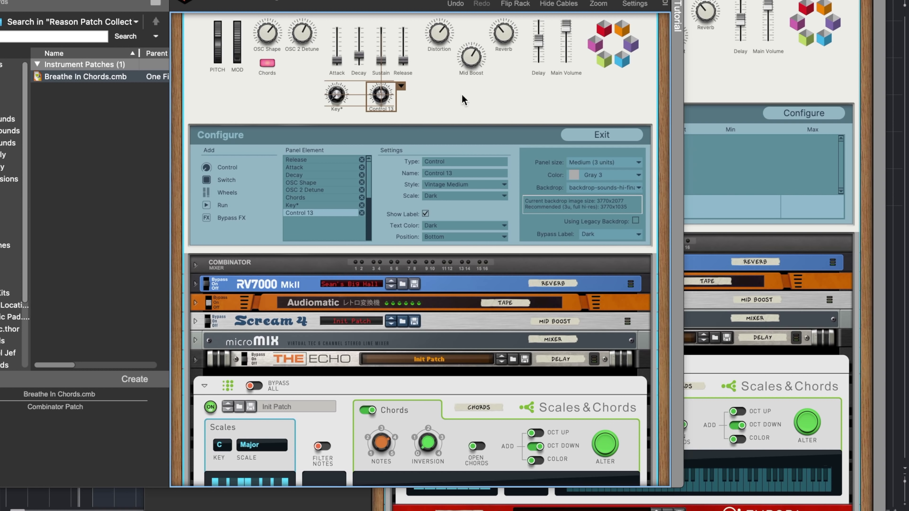
# Rename the new control beside the Key* knob as "Scale"
pyautogui.click(386, 112)
pyautogui.doubleClick(386, 111)
pyautogui.press('BackSpace')
pyautogui.write('Scale')
pyautogui.press('Return')
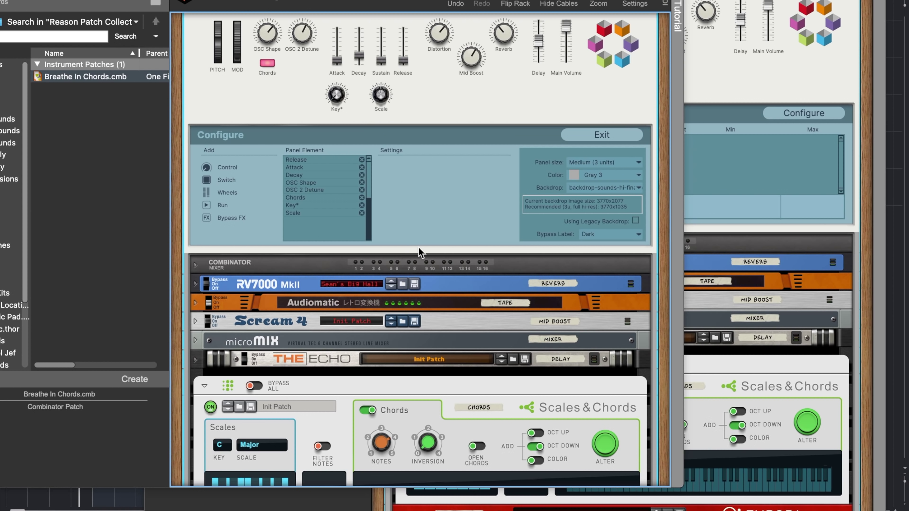
# Leave configure mode and rename the Scale knob as "Scale$"
pyautogui.click(621, 137)
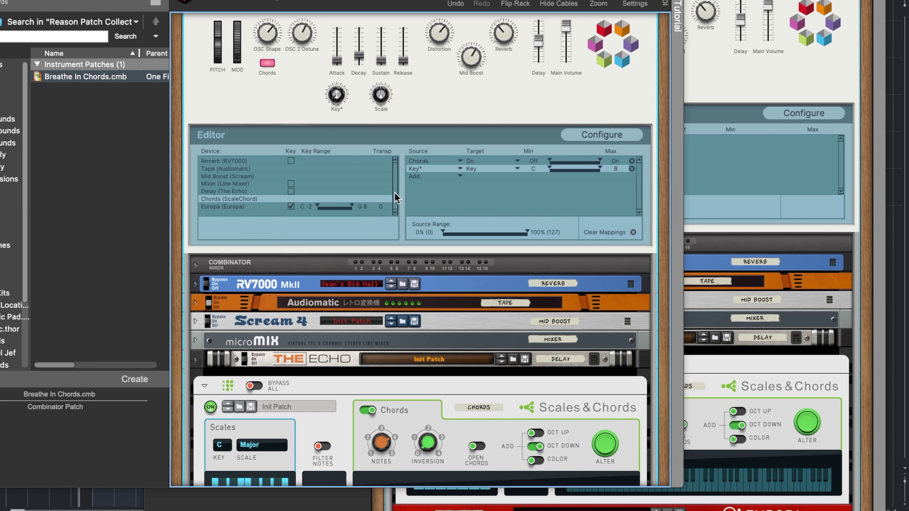
pyautogui.click(261, 200)
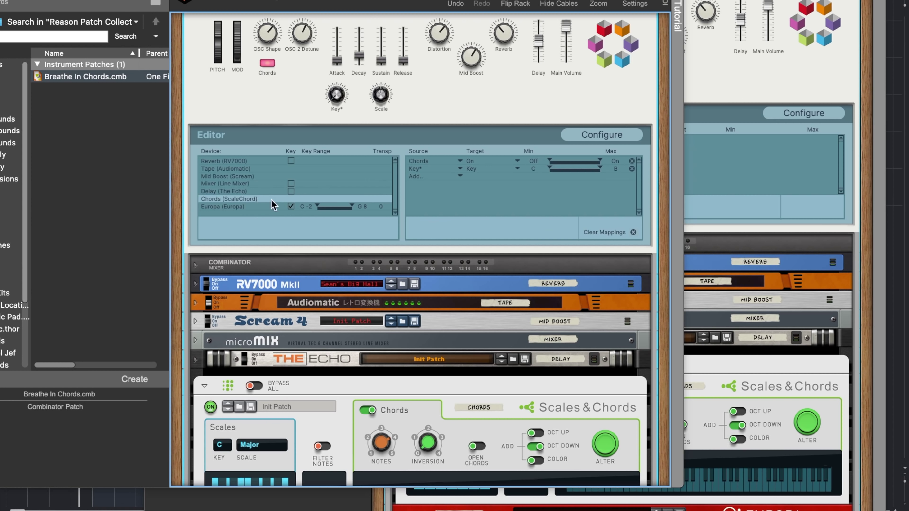
pyautogui.click(460, 175)
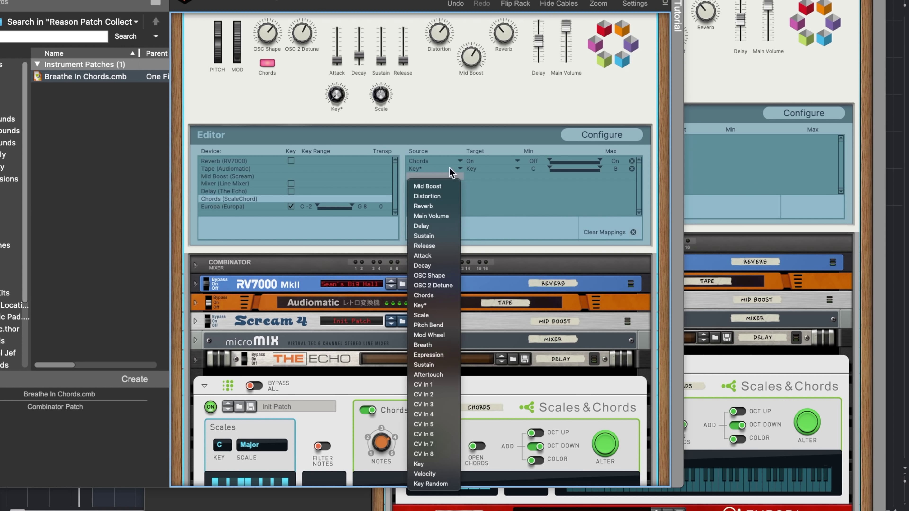
pyautogui.click(387, 109)
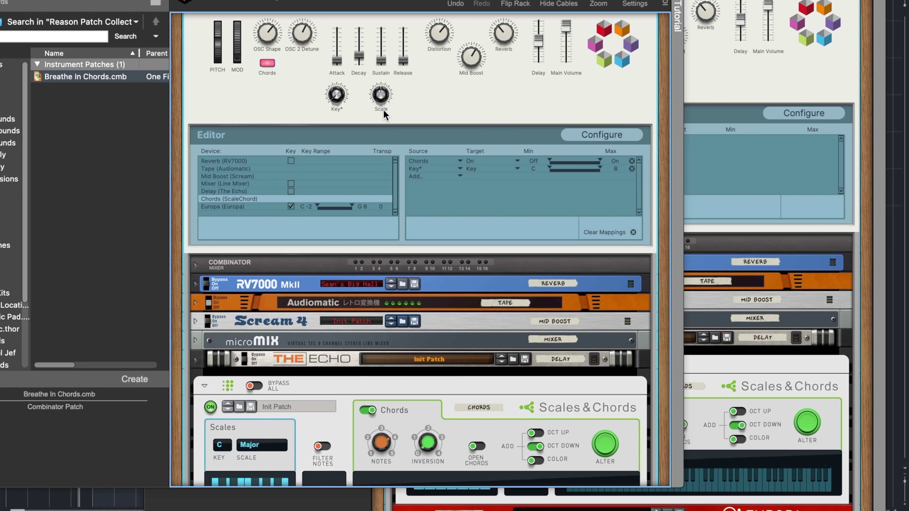
pyautogui.write('Scale$')
pyautogui.press('Return')
# Add a mapping for the Chords device from the Scale$ source to the Scale target, limited to a range from Major to Minor
pyautogui.click(458, 178)
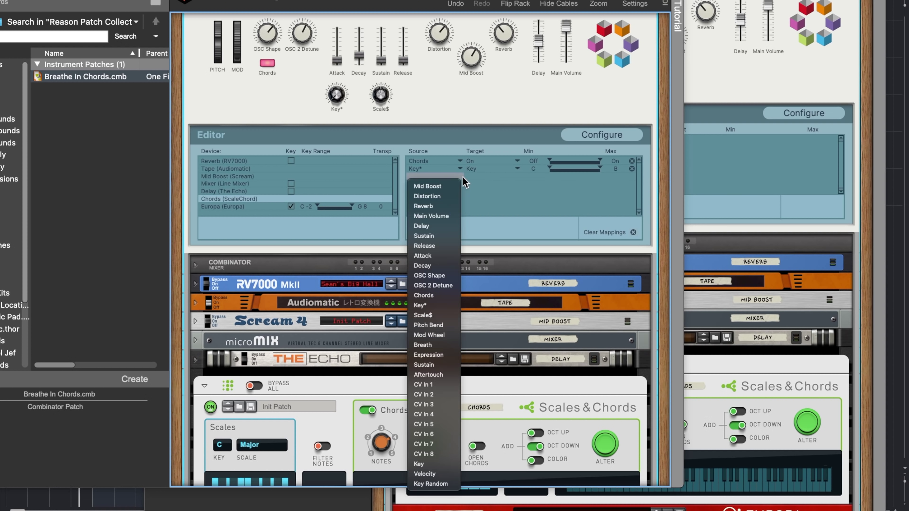
pyautogui.click(431, 314)
pyautogui.click(518, 177)
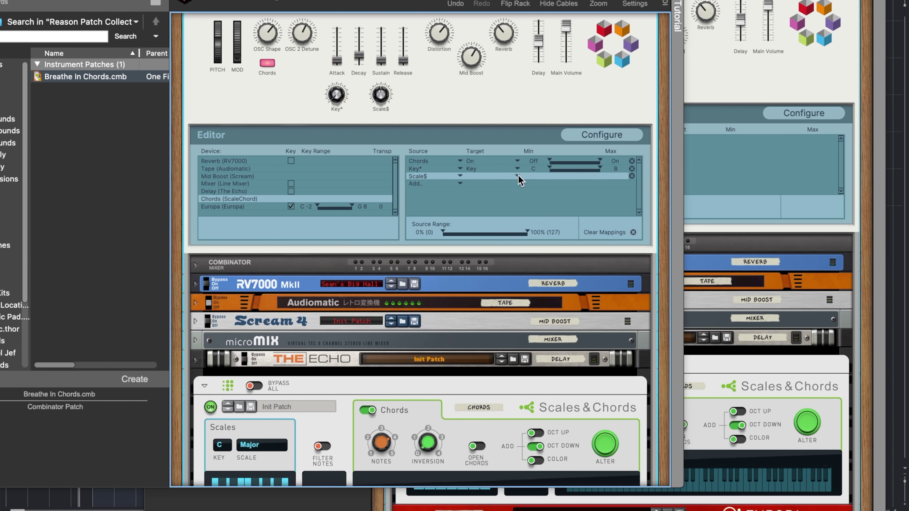
pyautogui.click(517, 177)
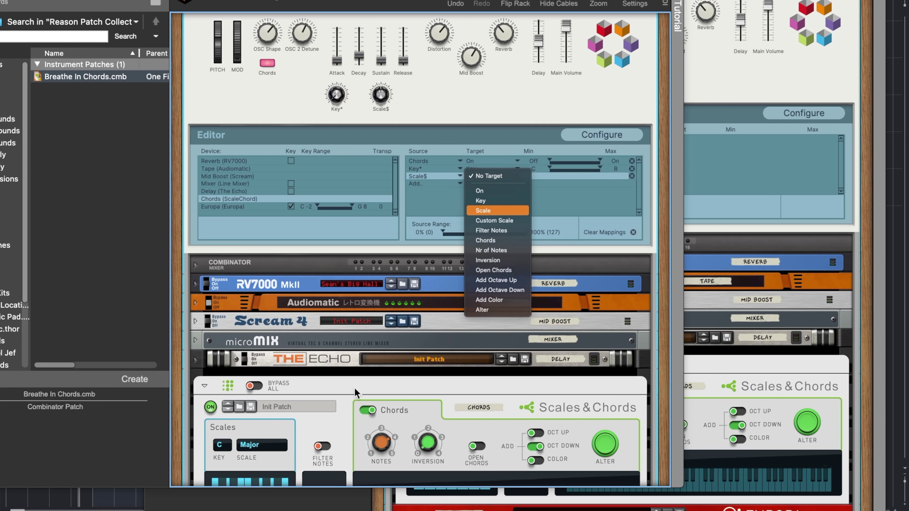
pyautogui.press('Return')
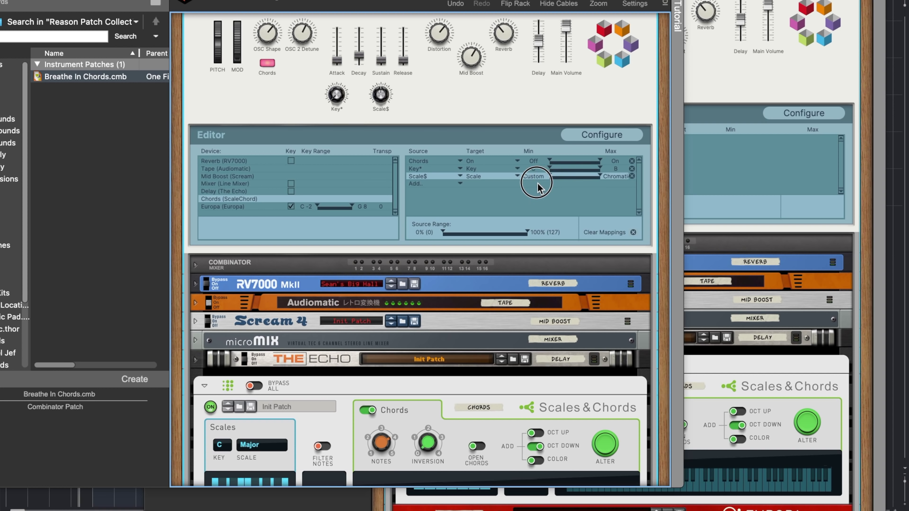
pyautogui.moveTo(550, 175); pyautogui.dragTo(552, 175)
pyautogui.moveTo(600, 175); pyautogui.dragTo(557, 182)
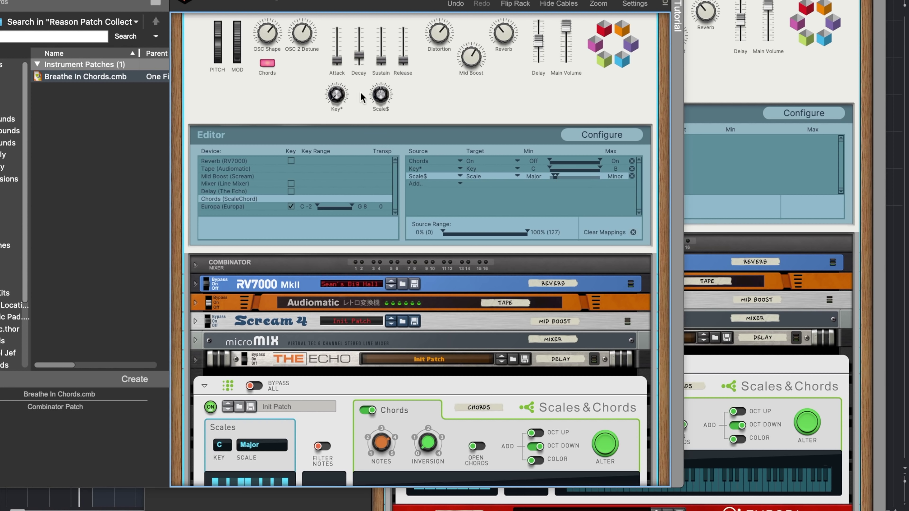
# Check the scale list in the Scales & Chords player, keeping Major, and test the Scale$ knob by turning it
pyautogui.click(266, 446)
pyautogui.click(260, 444)
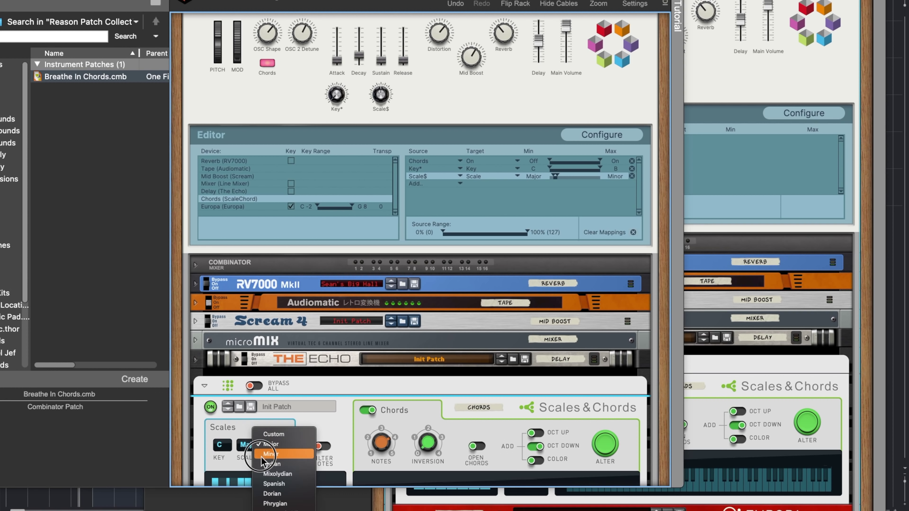
pyautogui.click(275, 445)
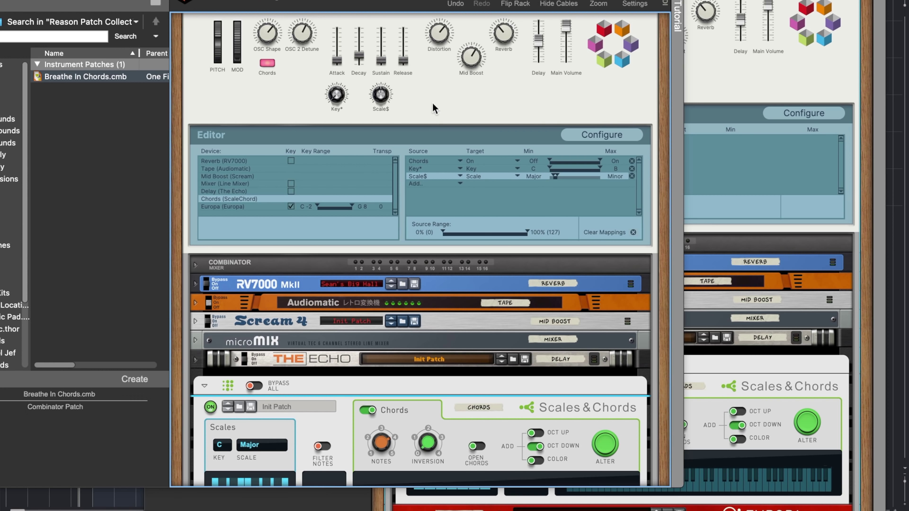
pyautogui.moveTo(383, 99)
pyautogui.mouseDown()
pyautogui.moveTo(380, 116)
pyautogui.moveTo(391, 25)
pyautogui.moveTo(391, 115)
pyautogui.mouseUp()
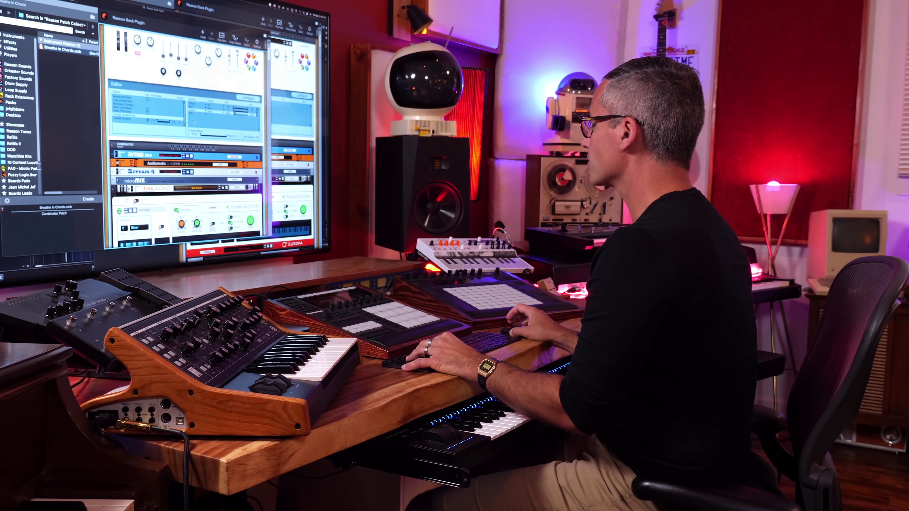
# Assign Europa's Filter Freq to Quick Controls slot 1 and show the Quick Controls of the Chords track in Cubase
pyautogui.scroll(2, 193, 112)
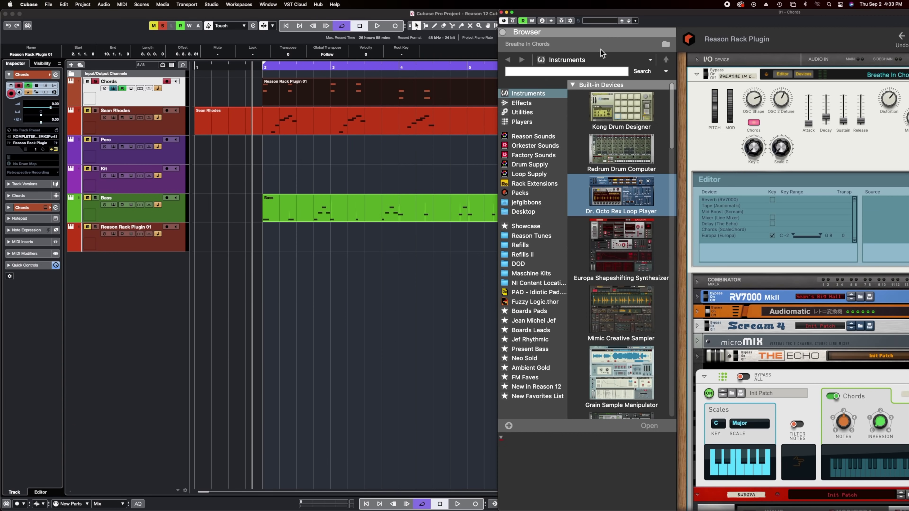
pyautogui.doubleClick(696, 13)
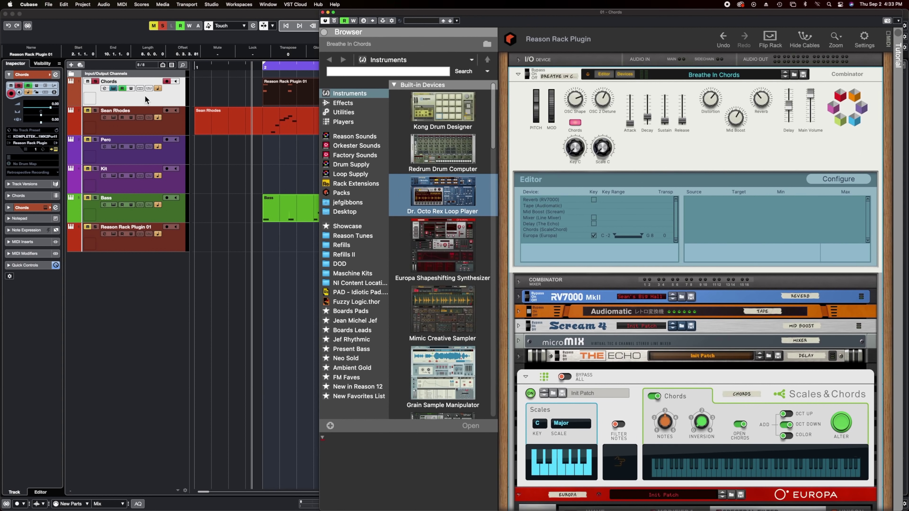
pyautogui.moveTo(577, 16); pyautogui.dragTo(532, 16)
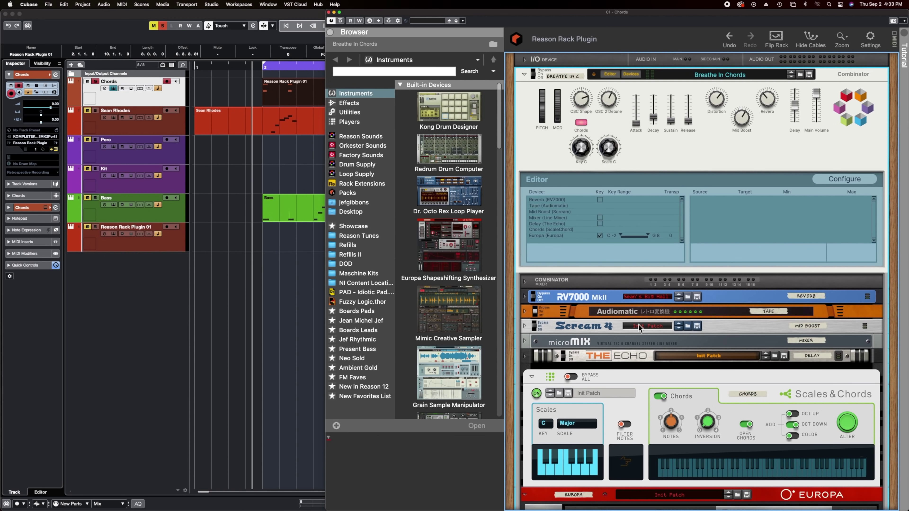
pyautogui.scroll(-10, 656, 318)
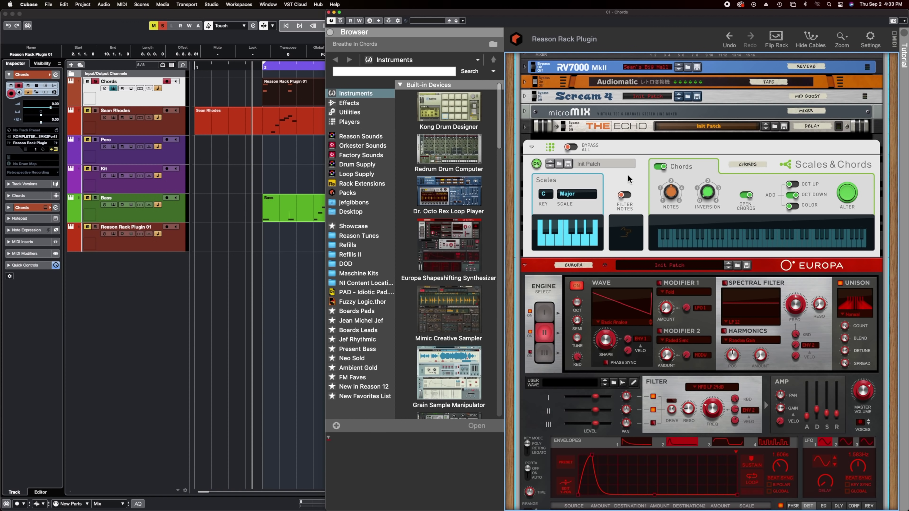
pyautogui.scroll(-5, 644, 376)
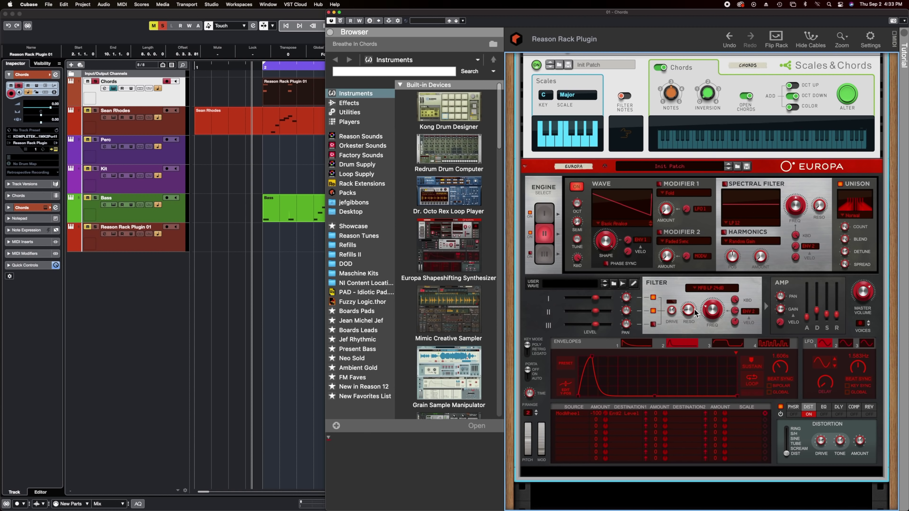
pyautogui.rightClick(711, 311)
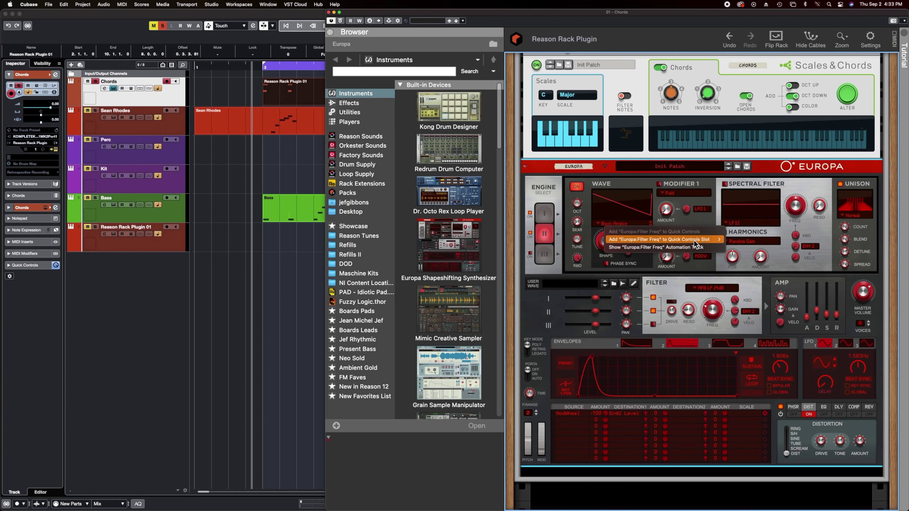
pyautogui.moveTo(694, 241)
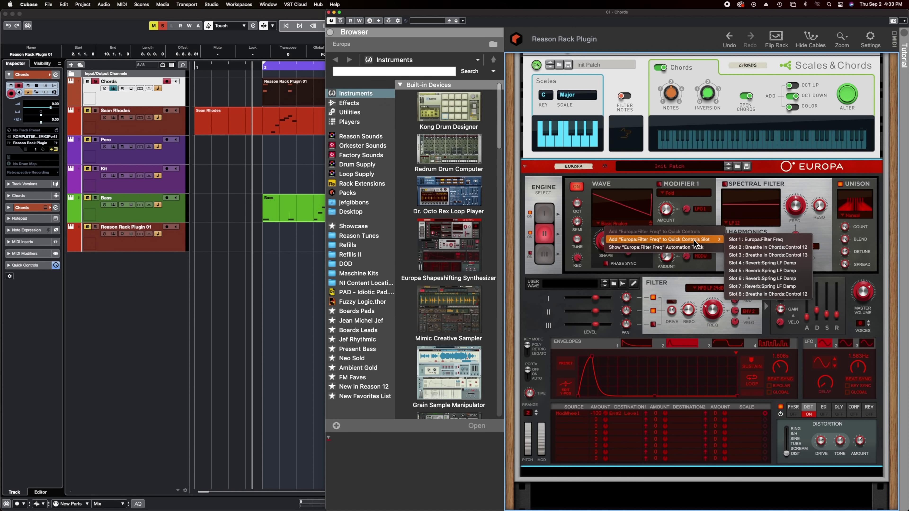
pyautogui.click(763, 242)
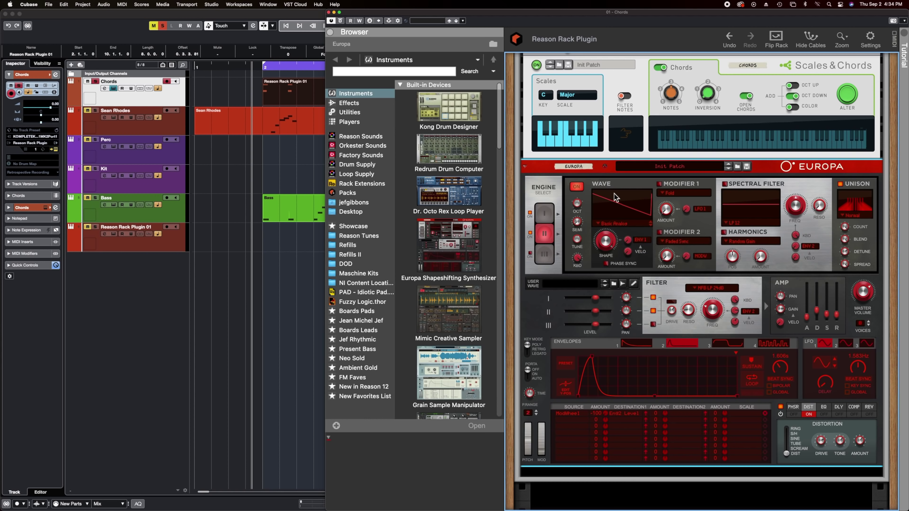
pyautogui.click(163, 100)
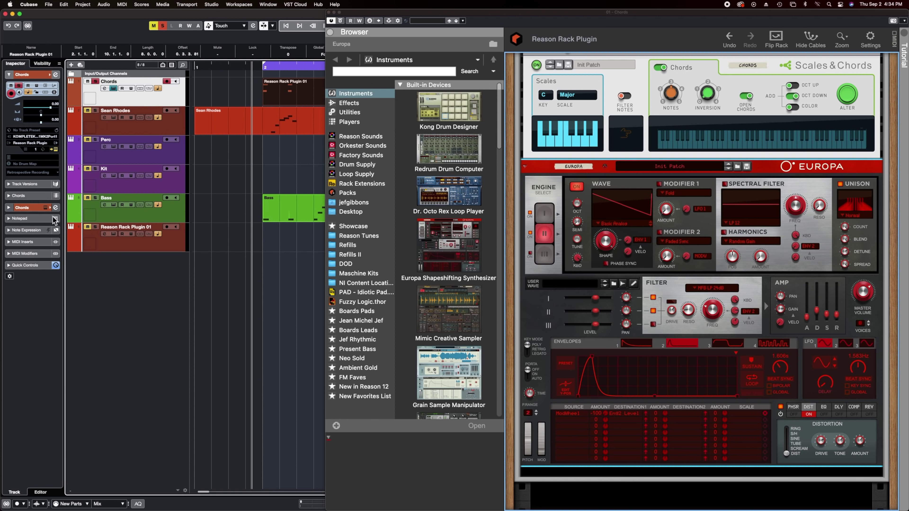
pyautogui.click(28, 267)
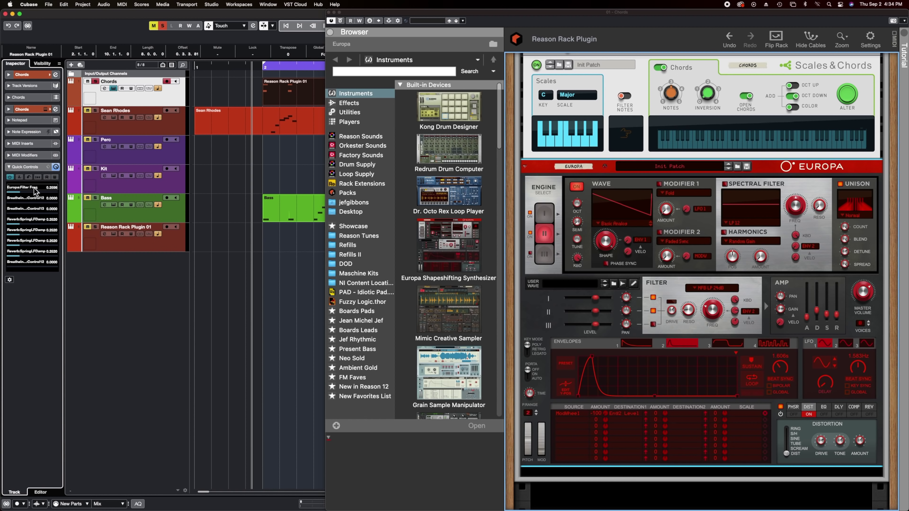
# Assign the Combinator's Key knob (Control 12) to Quick Controls slot 2
pyautogui.scroll(10, 649, 231)
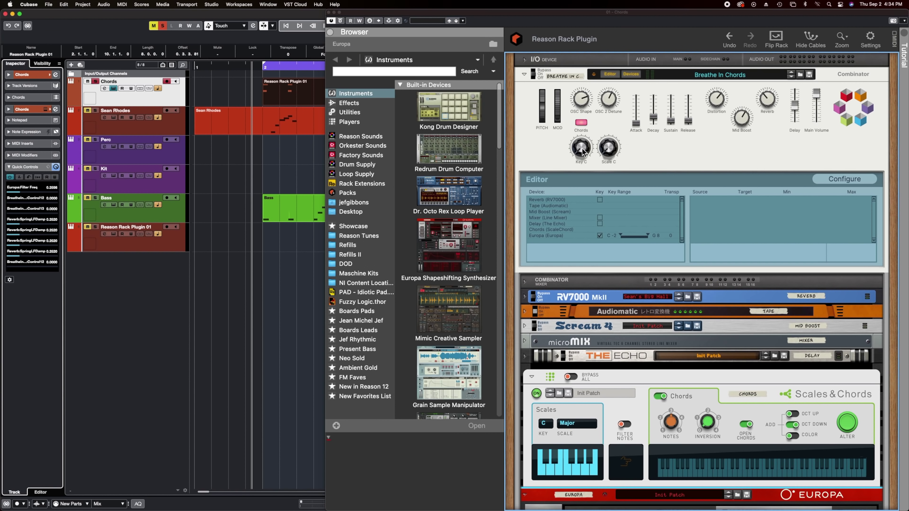
pyautogui.rightClick(582, 152)
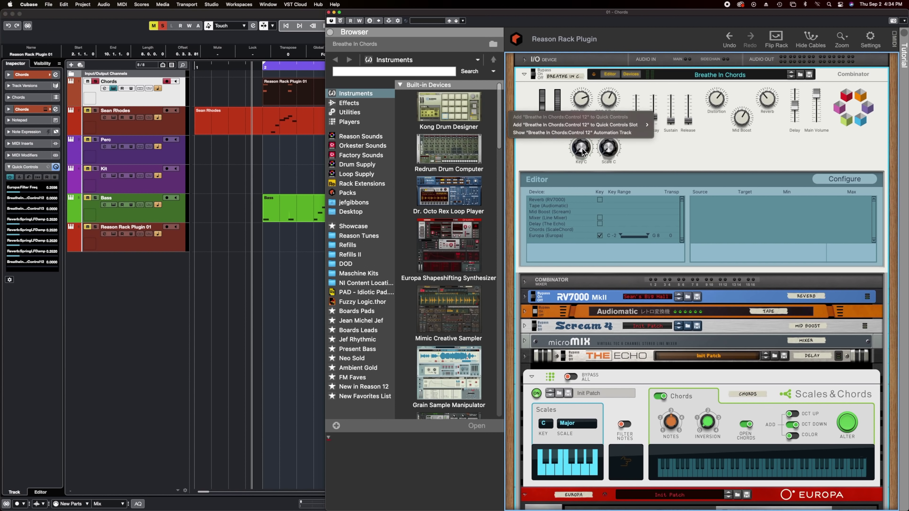
pyautogui.moveTo(640, 125)
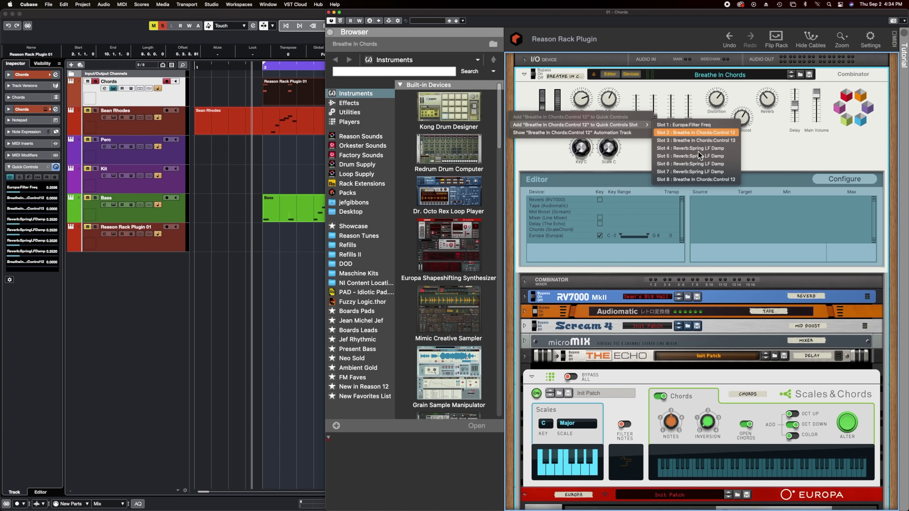
pyautogui.click(729, 136)
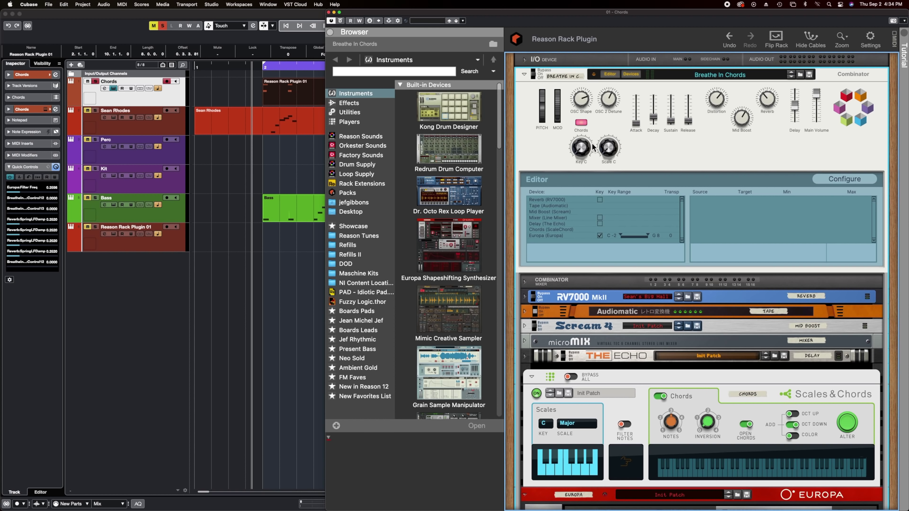
# Assign the Combinator's Scale knob (Control 13) to Quick Controls slot 3
pyautogui.rightClick(612, 153)
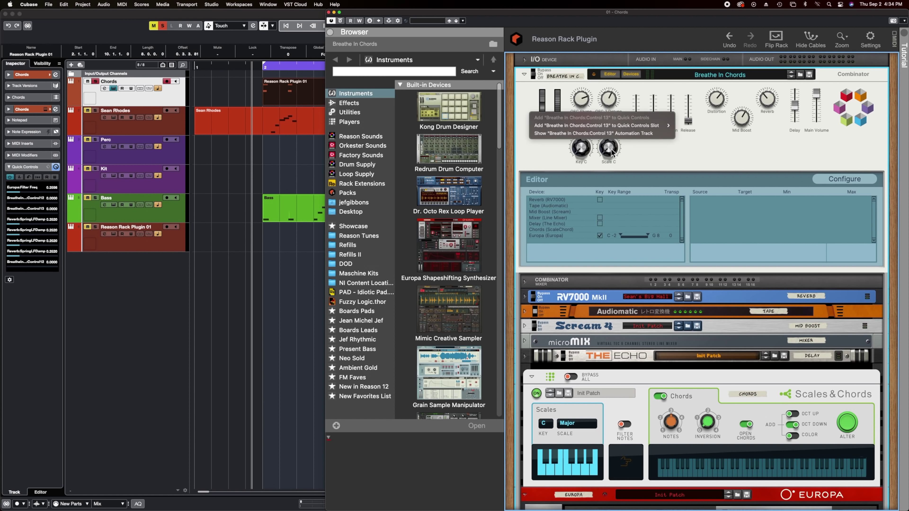
pyautogui.moveTo(645, 128)
pyautogui.click(705, 140)
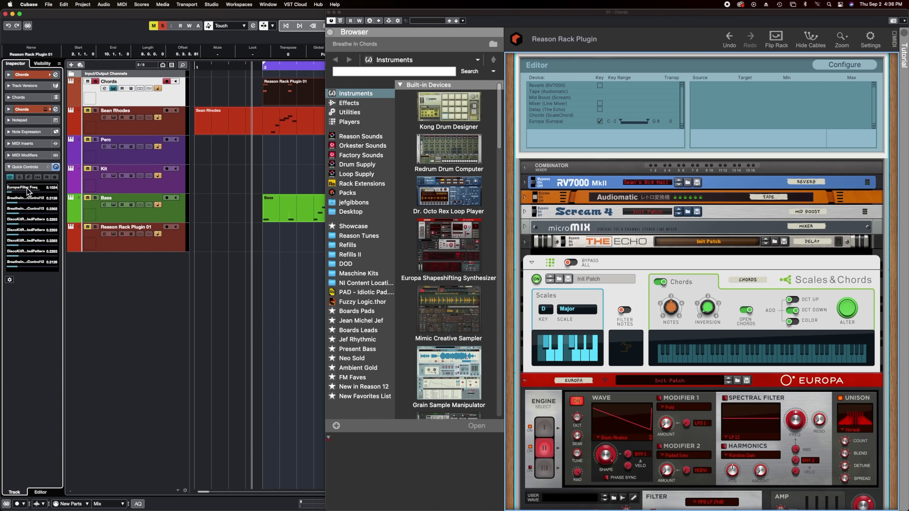
# Close the plugin window and place the playhead at 7.4.1, ahead of the Control 12 automation curve on the Chords track
pyautogui.scroll(3, 24, 193)
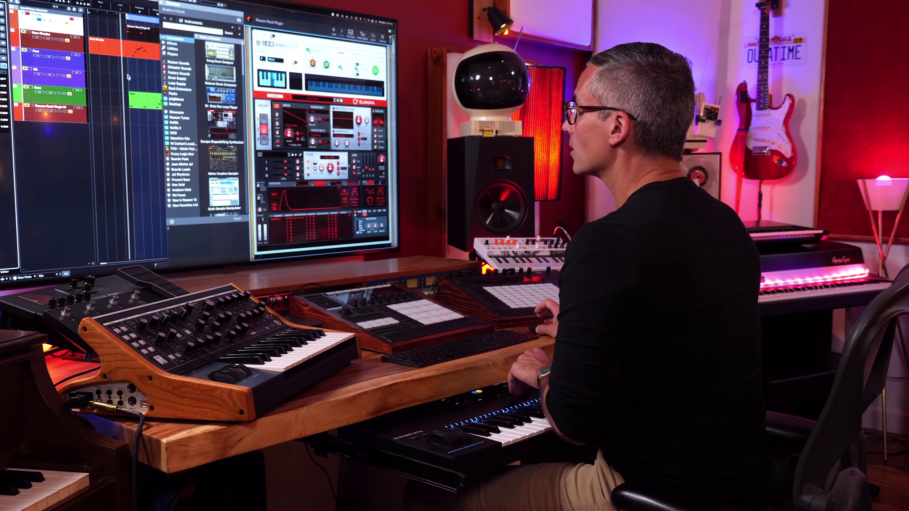
pyautogui.press('super+w')
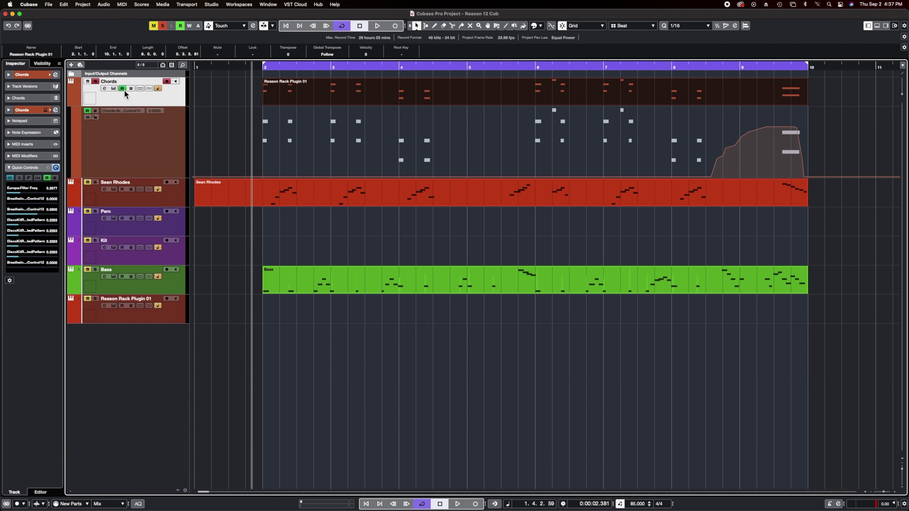
pyautogui.click(124, 90)
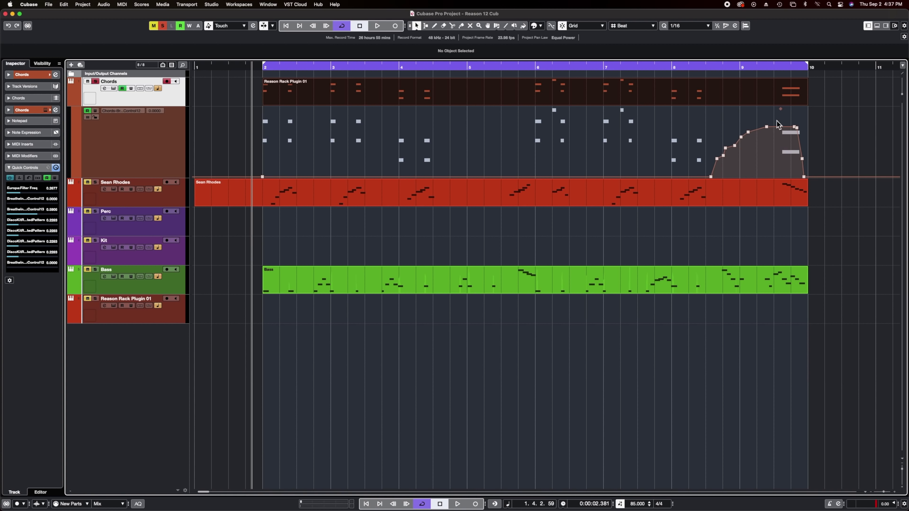
pyautogui.click(663, 69)
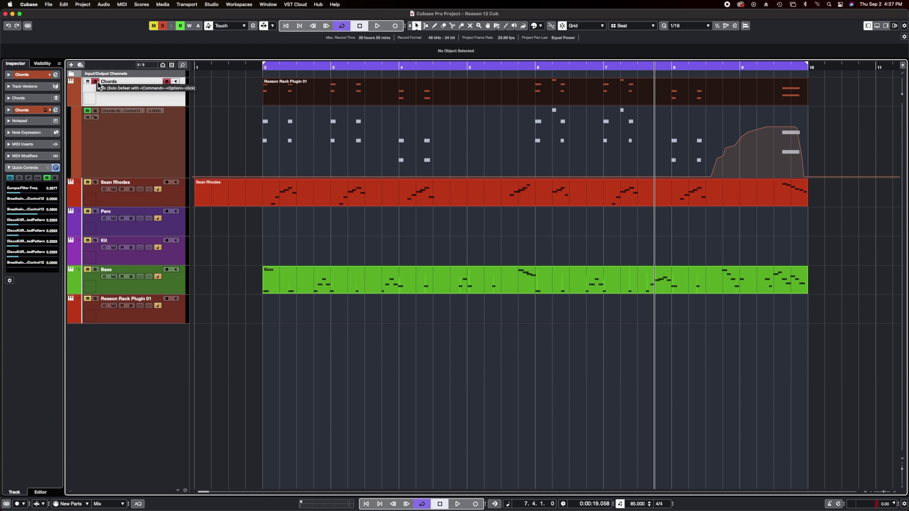
# Reopen the Chords track's Reason Rack Plugin and play the project to check how the automation changes the Scales & Chords key
pyautogui.click(55, 109)
pyautogui.press('space')
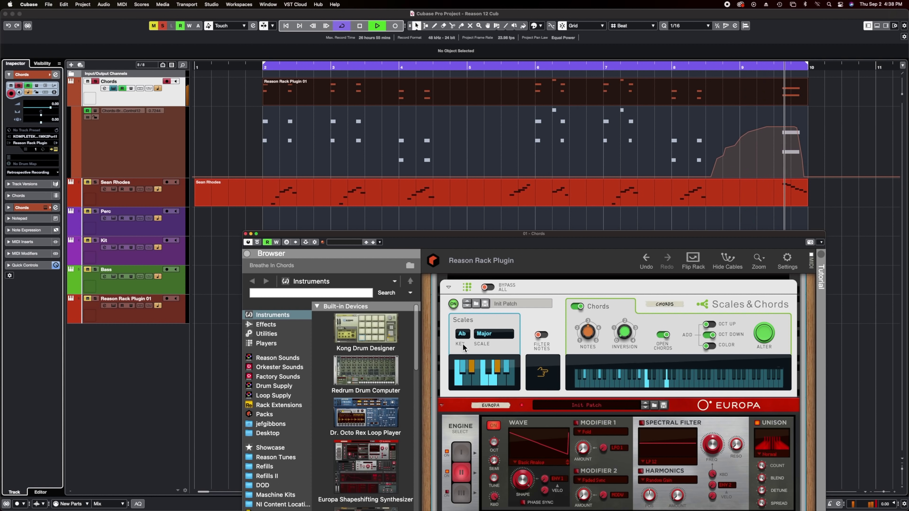
pyautogui.press('space')
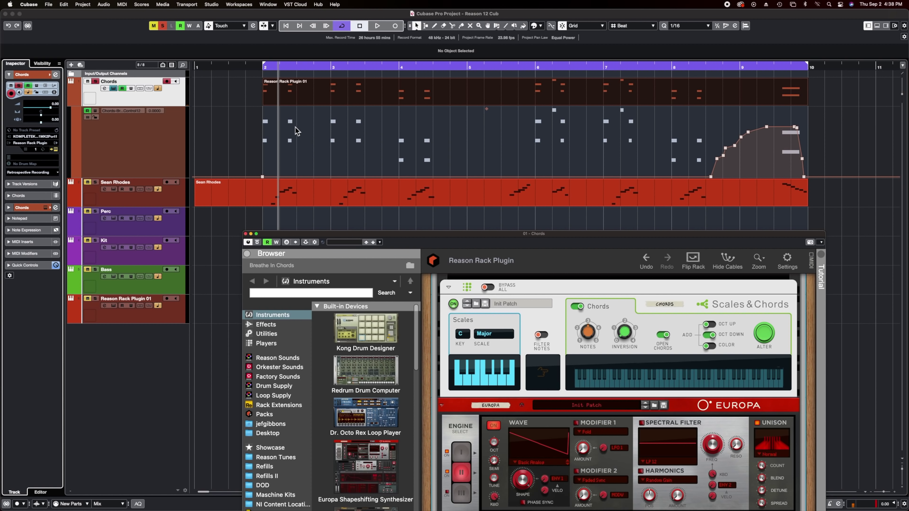
pyautogui.press('space')
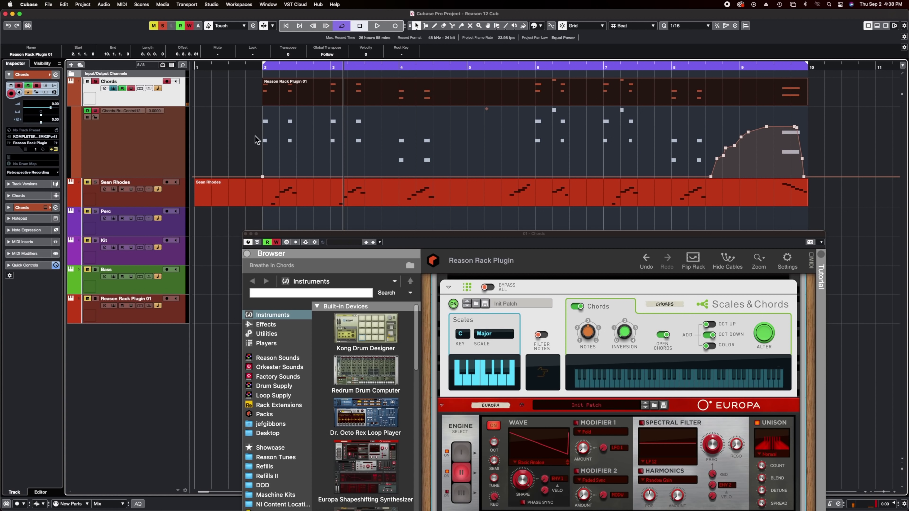
# Show the Control 13 automation on the Chords track and play from bar 2 to check the scale change
pyautogui.click(125, 114)
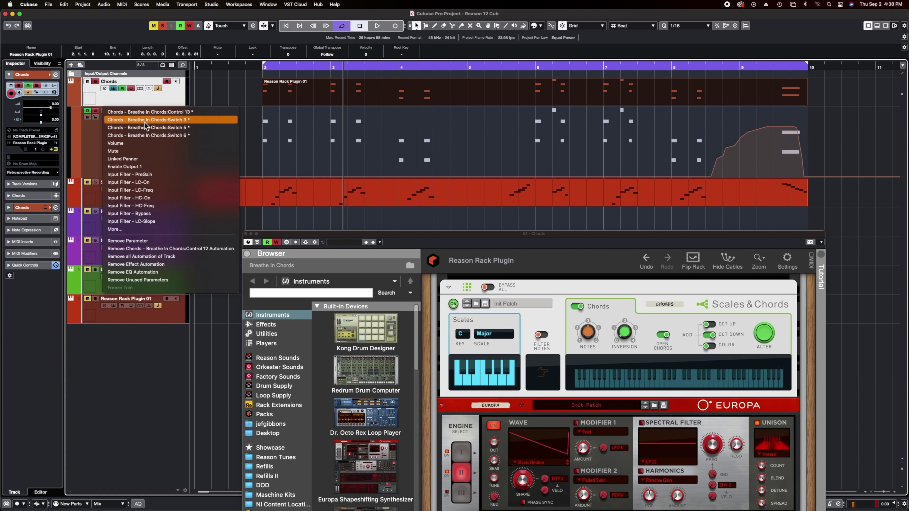
pyautogui.click(145, 112)
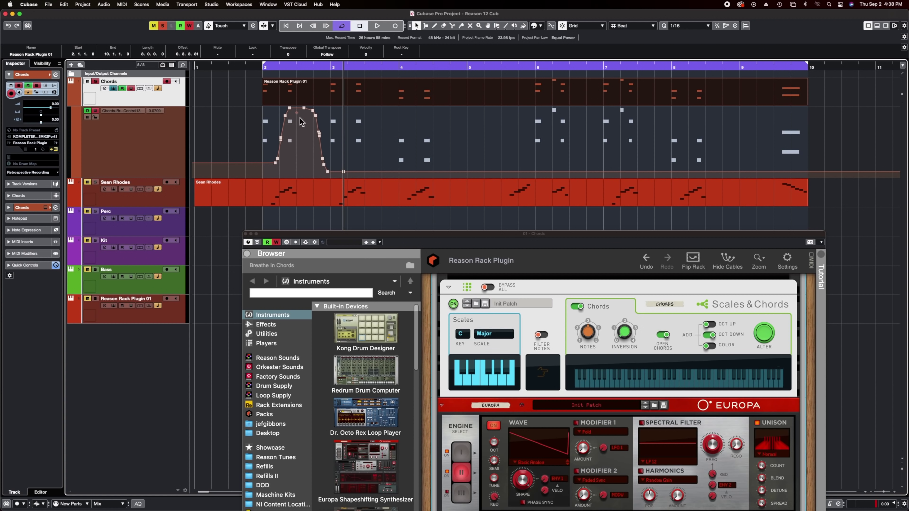
pyautogui.click(262, 67)
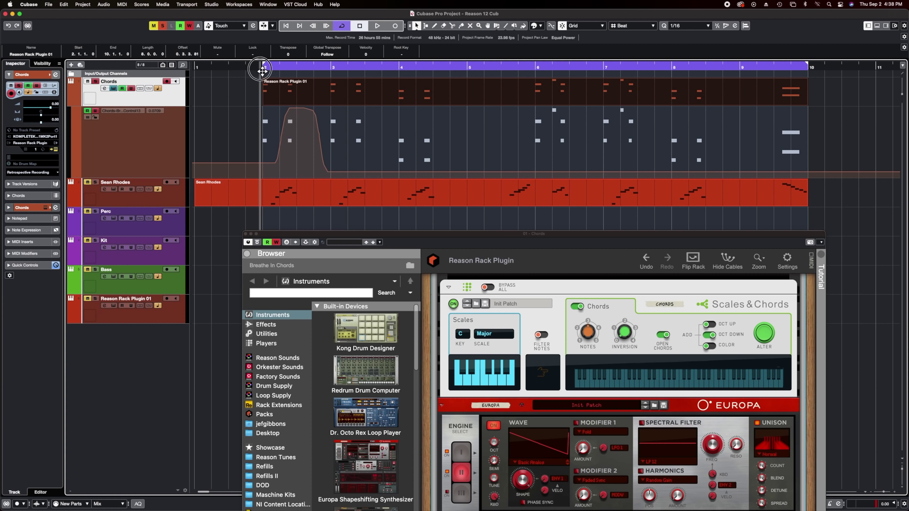
pyautogui.click(294, 118)
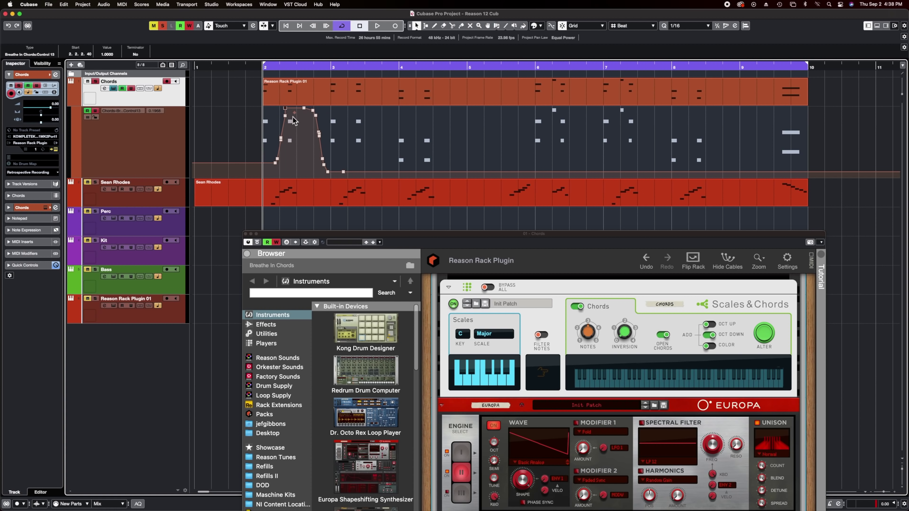
pyautogui.press('space')
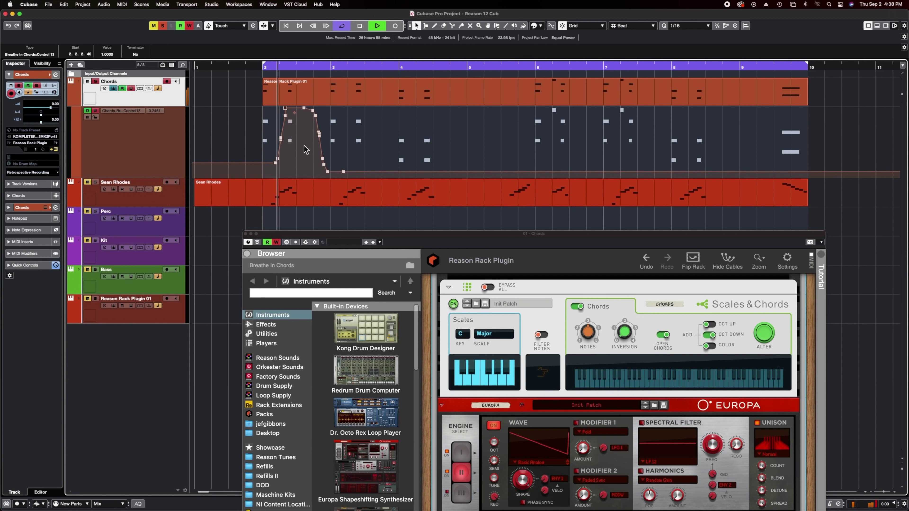
# Delete the peak's automation points from the Control 13 curve in bar 2 and play the section again
pyautogui.moveTo(278, 148); pyautogui.dragTo(330, 112)
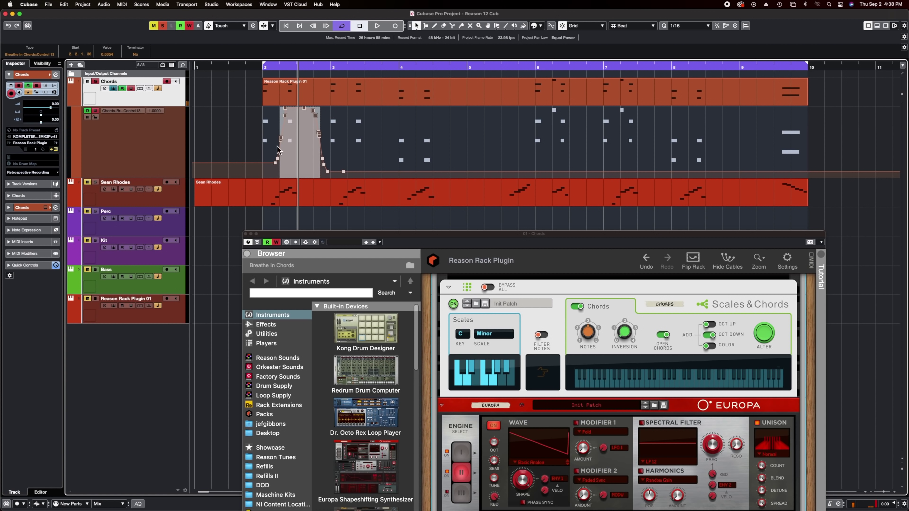
pyautogui.press('Delete')
pyautogui.press('space')
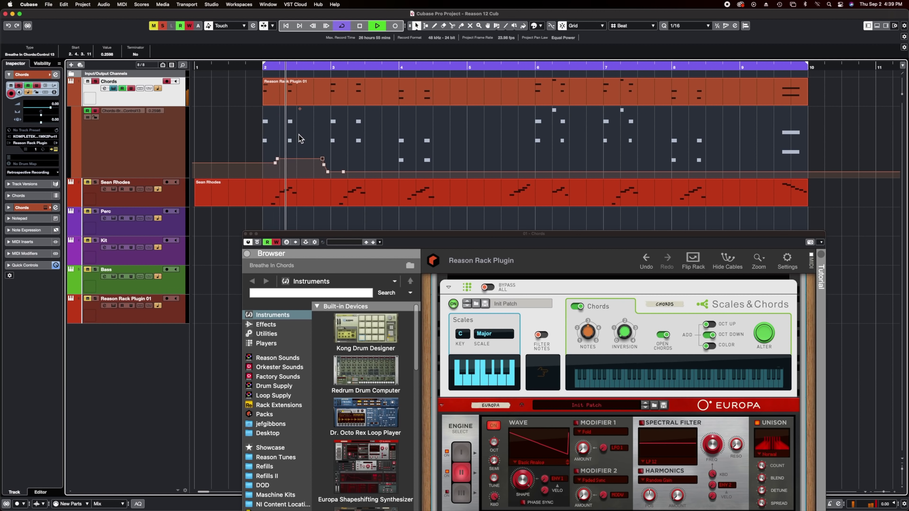
pyautogui.press('space')
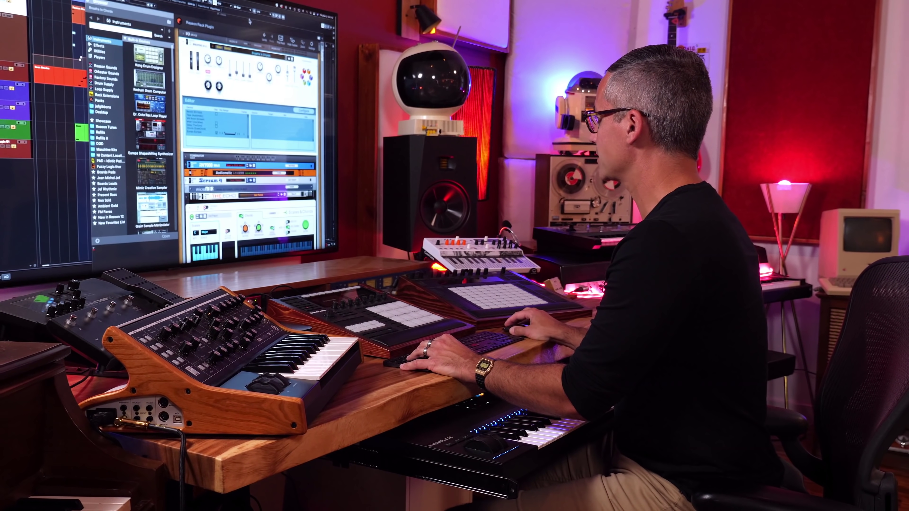
# Flip the rack to examine the Combinator's rear CV inputs and cabling, and return to the front view
pyautogui.scroll(-3, 237, 162)
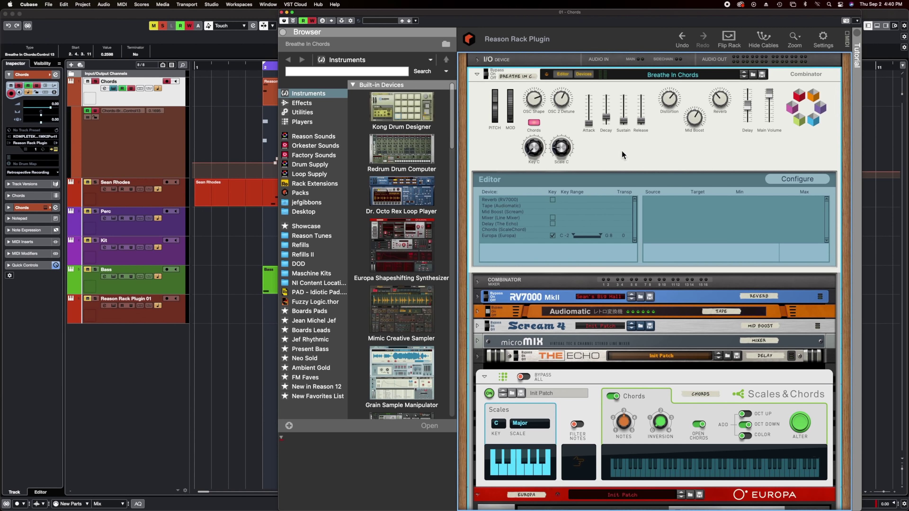
pyautogui.press('Tab')
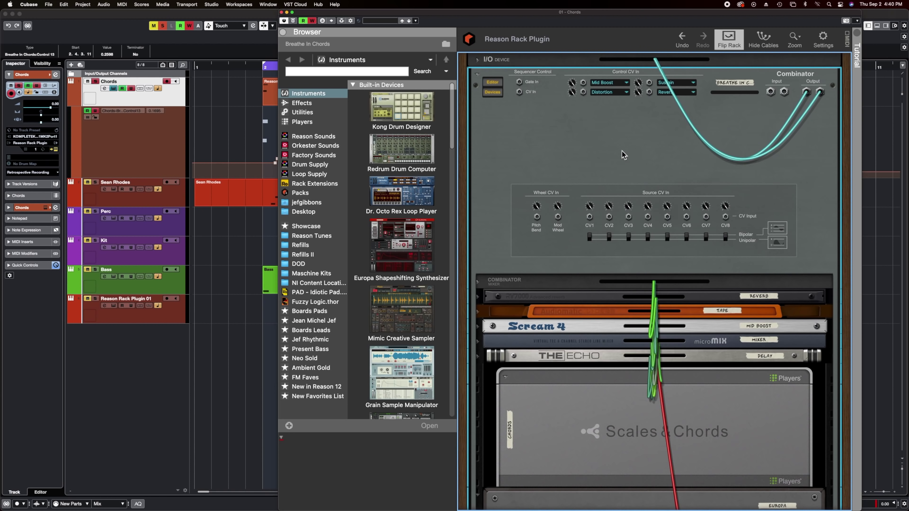
pyautogui.press('Tab')
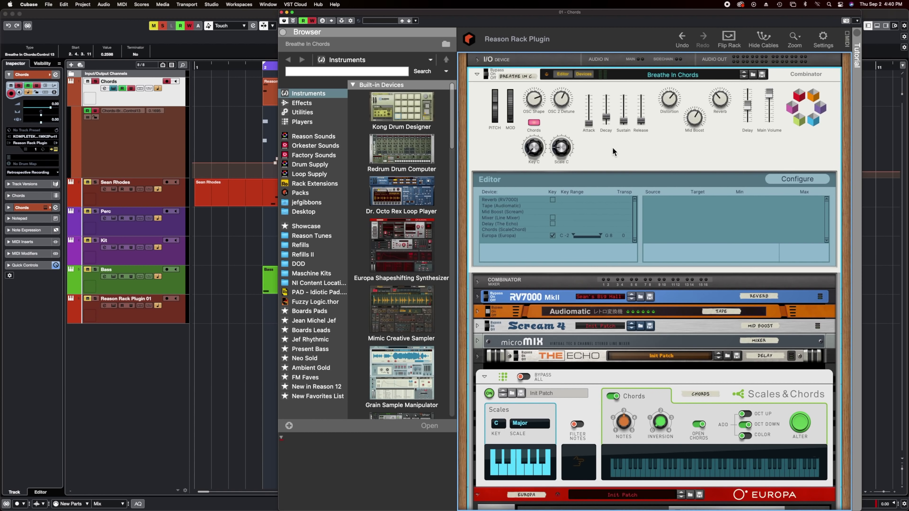
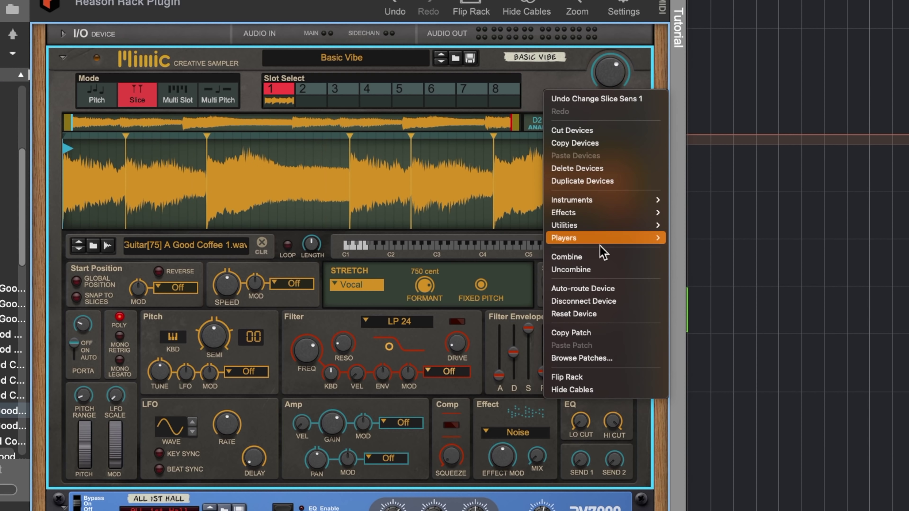
# Replace Mimic's Basic Vibe patch with an empty Init Patch and load the sample Guitar[75] A Good Coffee 1.wav into slot 1
pyautogui.click(154, 381)
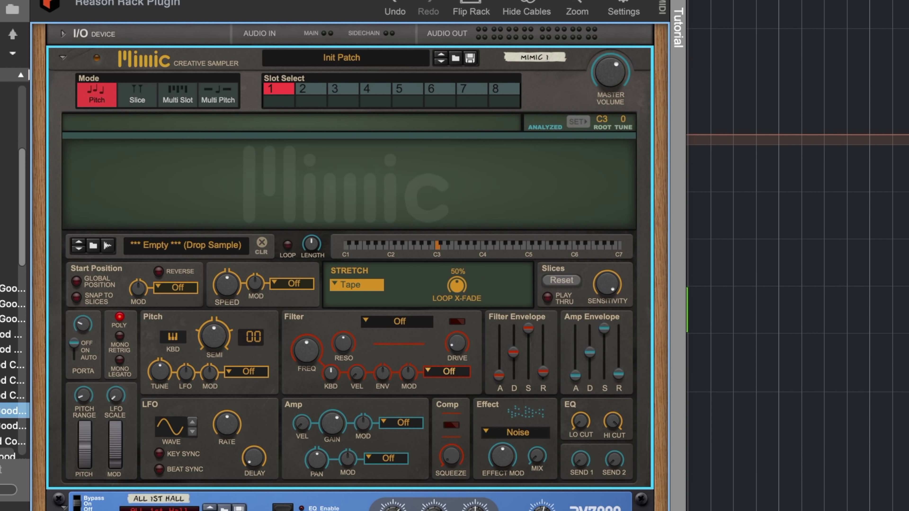
pyautogui.moveTo(15, 411); pyautogui.dragTo(133, 255)
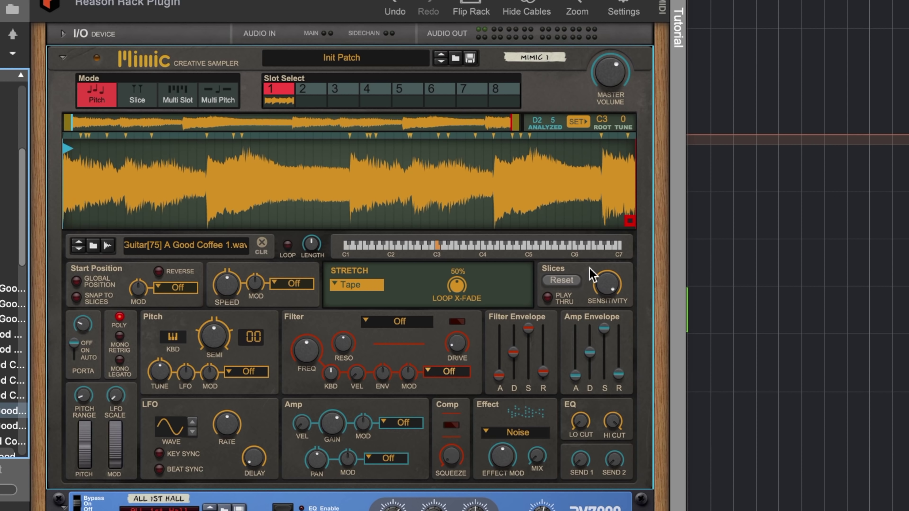
# In Slice mode, set Mimic's slice sensitivity to 78.1 % and remove the last slice marker near the sample's end
pyautogui.click(138, 91)
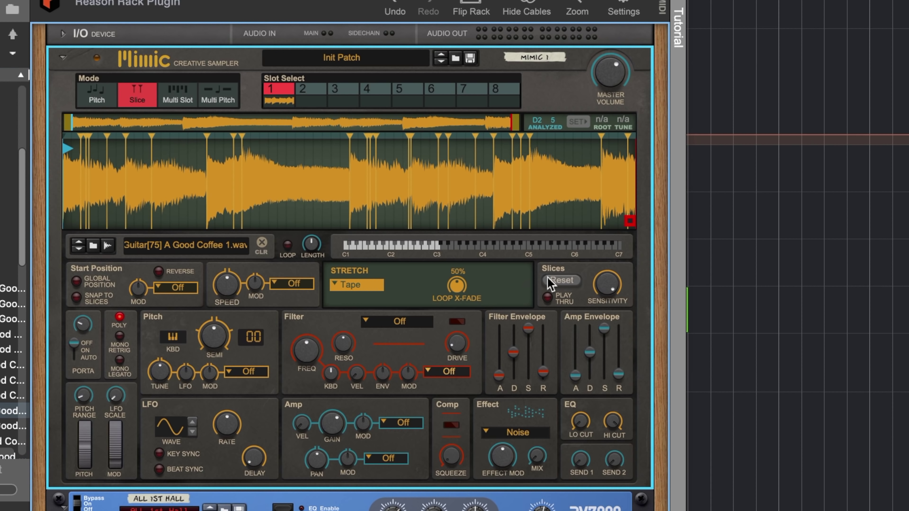
pyautogui.moveTo(609, 294); pyautogui.dragTo(606, 297)
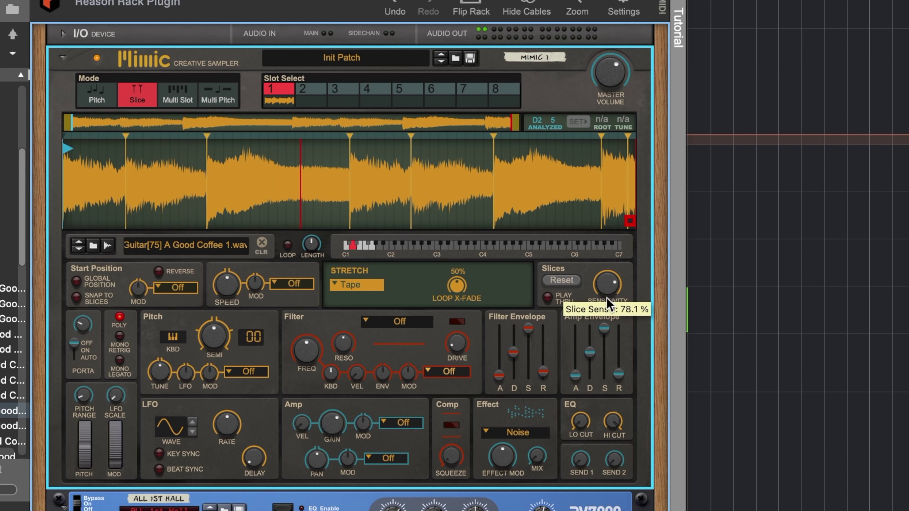
pyautogui.moveTo(628, 136); pyautogui.dragTo(635, 159)
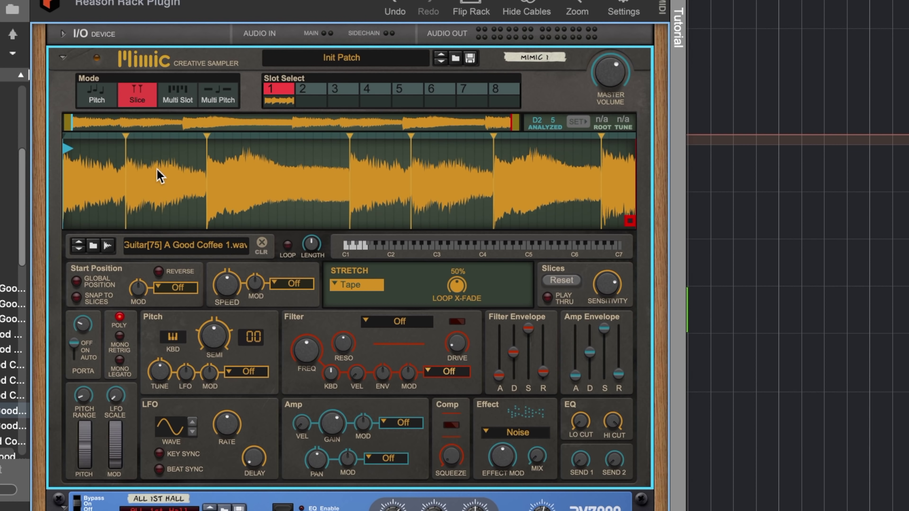
# Switch Mimic to Multi Slot mode and load the same A Good Coffee guitar sample into slots 2, 3, 4 and 5
pyautogui.press('Up')
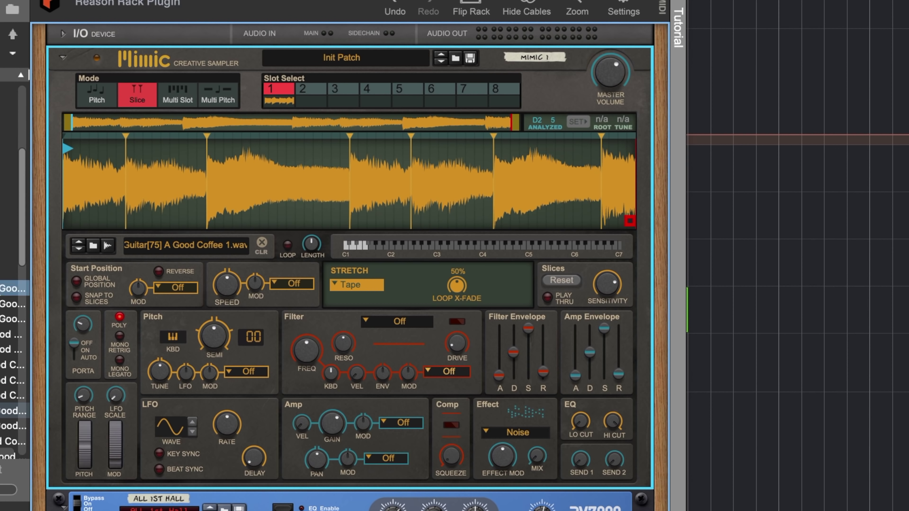
pyautogui.click(184, 104)
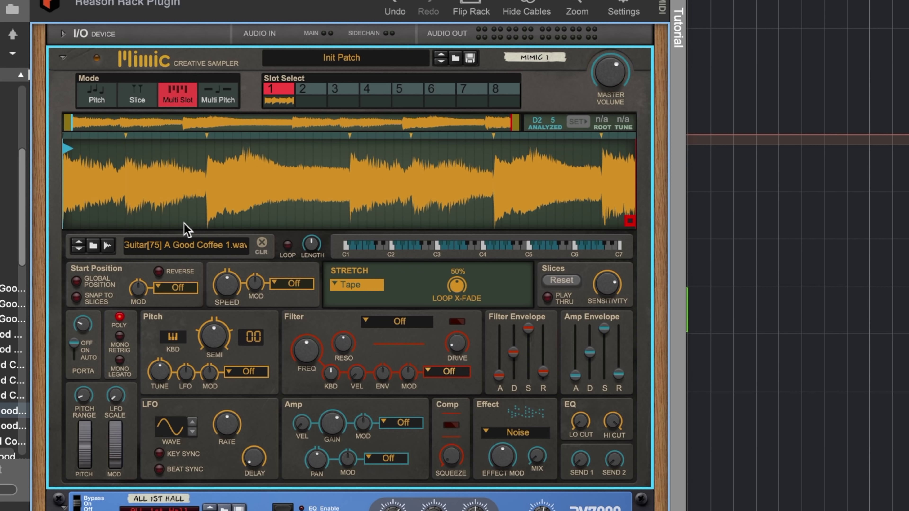
pyautogui.click(14, 411)
pyautogui.moveTo(14, 410); pyautogui.dragTo(305, 89)
pyautogui.moveTo(14, 411); pyautogui.dragTo(335, 105)
pyautogui.moveTo(14, 411); pyautogui.dragTo(363, 102)
pyautogui.click(344, 102)
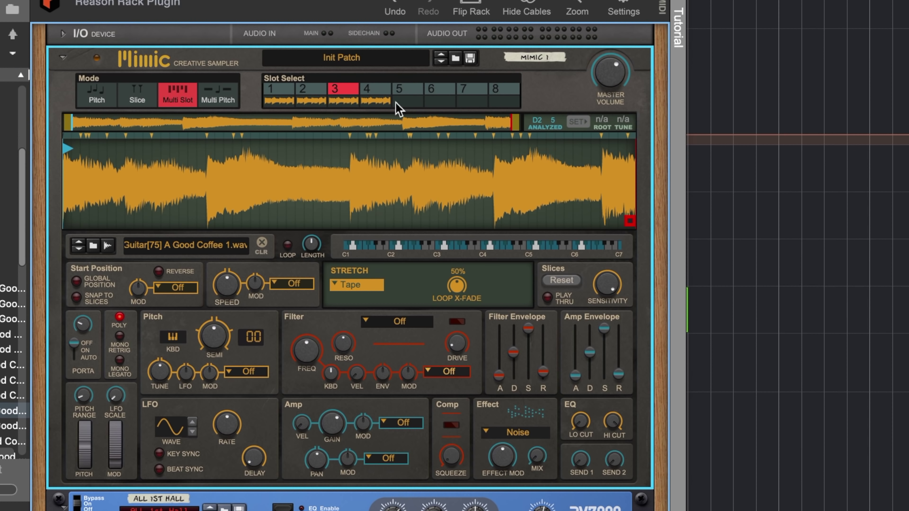
pyautogui.moveTo(14, 412); pyautogui.dragTo(404, 96)
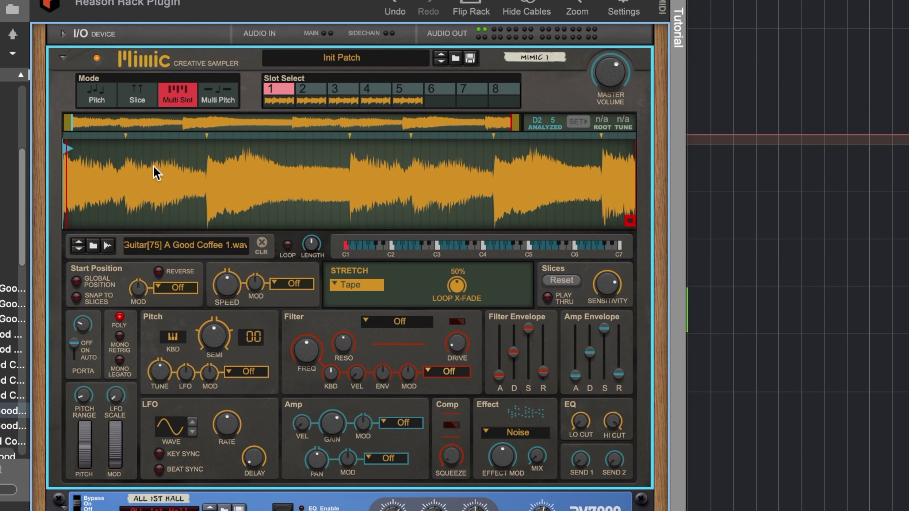
# Move the sample start of slots 2, 3 and 4 to the second, third and fourth chord hits of the guitar waveform
pyautogui.click(314, 97)
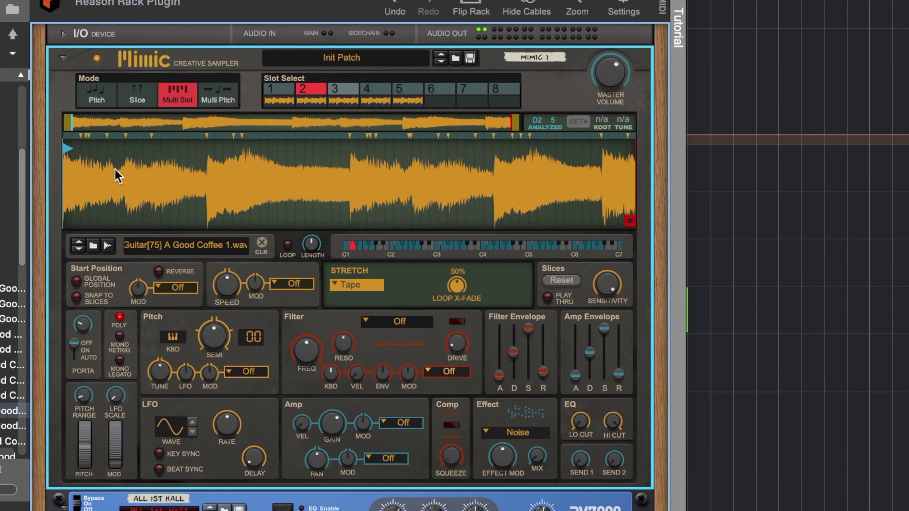
pyautogui.moveTo(70, 150)
pyautogui.mouseDown()
pyautogui.moveTo(117, 146)
pyautogui.moveTo(93, 132)
pyautogui.moveTo(146, 140)
pyautogui.moveTo(107, 137)
pyautogui.moveTo(130, 141)
pyautogui.mouseUp()
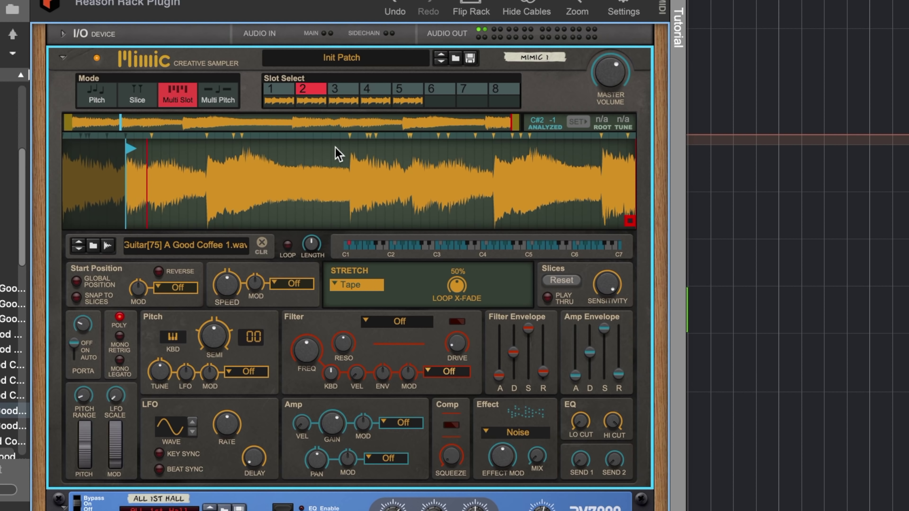
pyautogui.click(343, 91)
pyautogui.moveTo(67, 147); pyautogui.dragTo(209, 145)
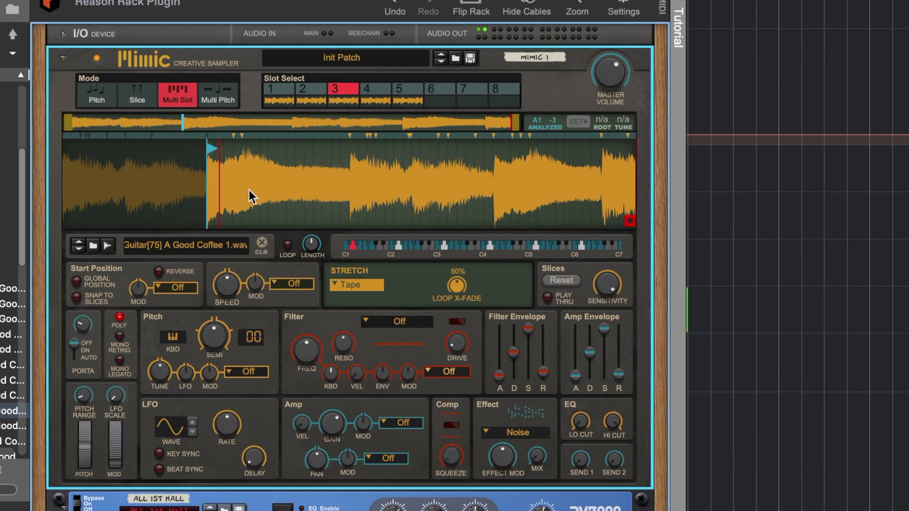
pyautogui.click(375, 94)
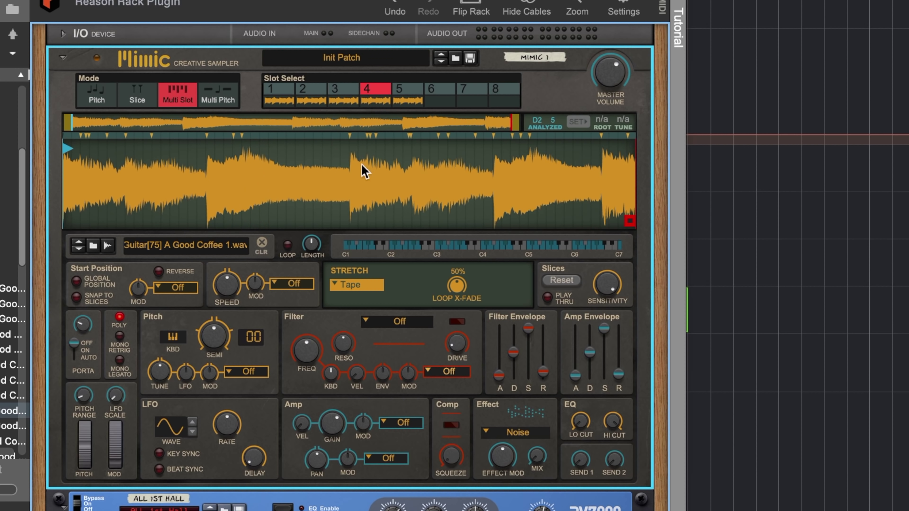
pyautogui.moveTo(71, 149)
pyautogui.mouseDown()
pyautogui.moveTo(295, 161)
pyautogui.moveTo(350, 143)
pyautogui.mouseUp()
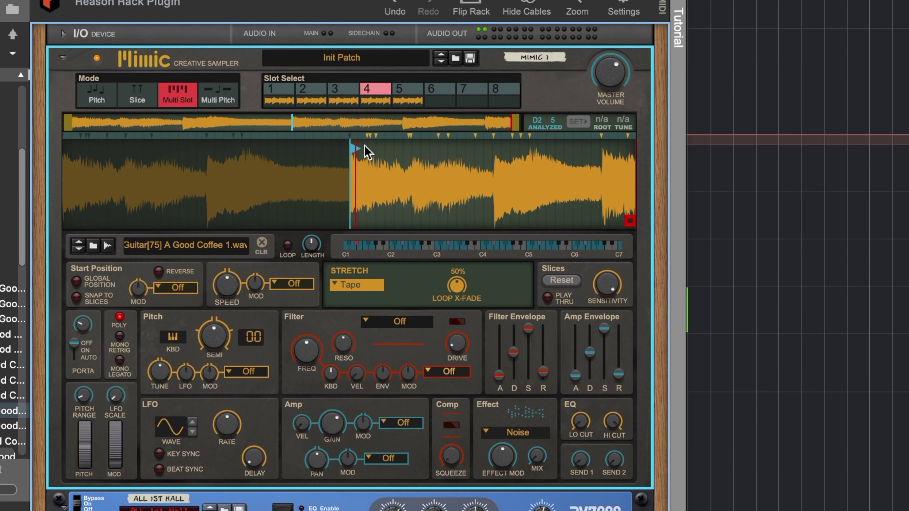
# Set slot 1's stretch mode to Advanced and its pitch to 12 semitones
pyautogui.click(411, 91)
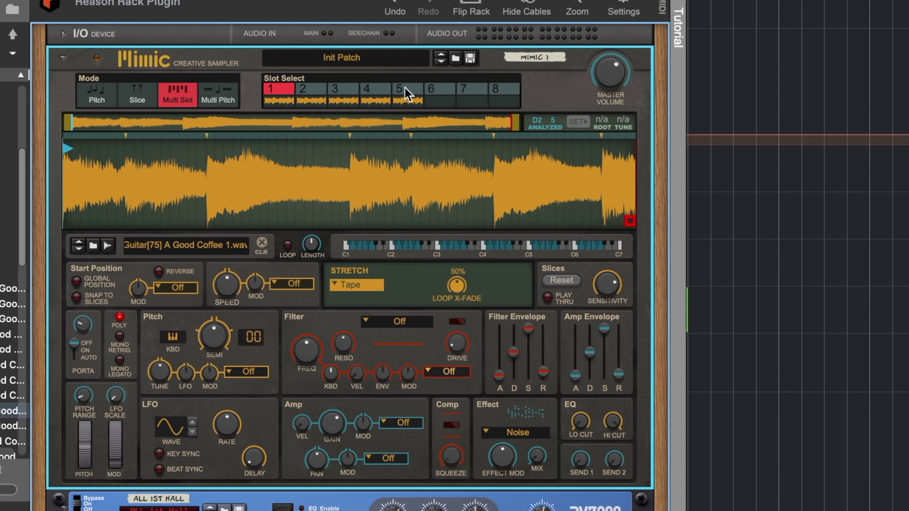
pyautogui.click(355, 284)
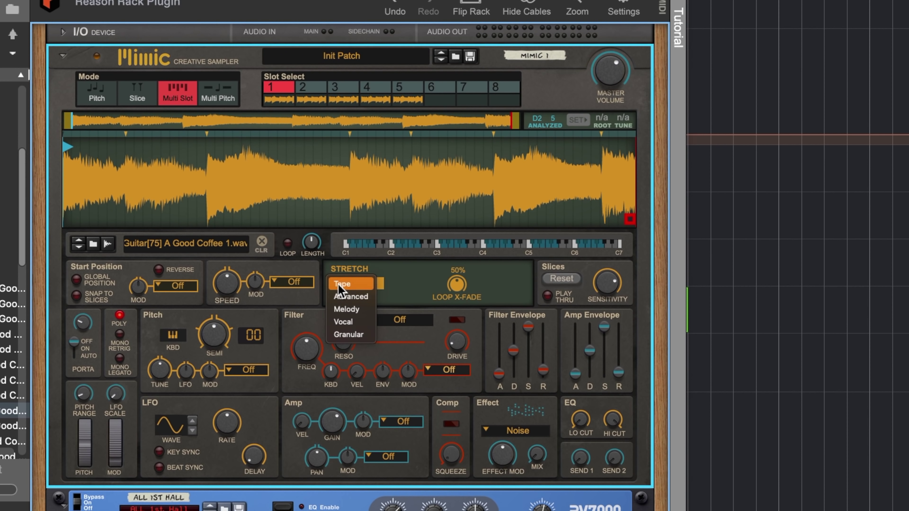
pyautogui.click(349, 294)
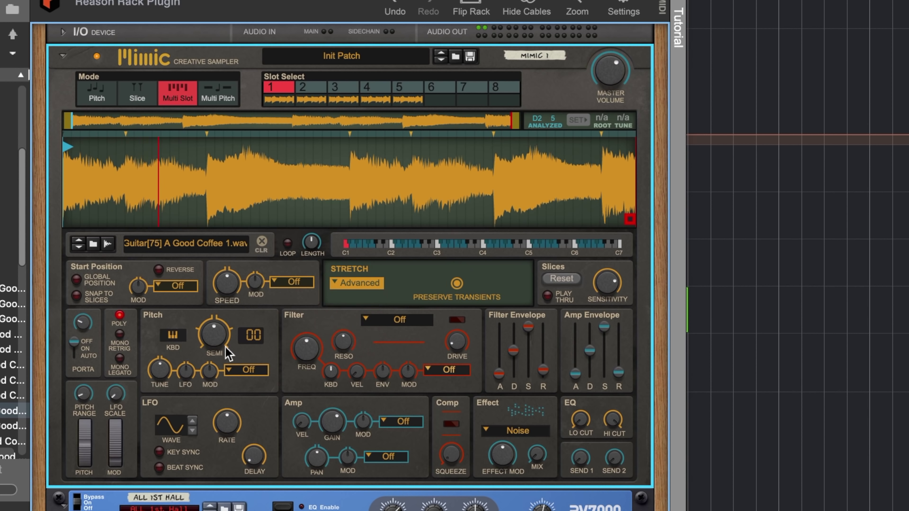
pyautogui.moveTo(217, 343); pyautogui.dragTo(211, 325)
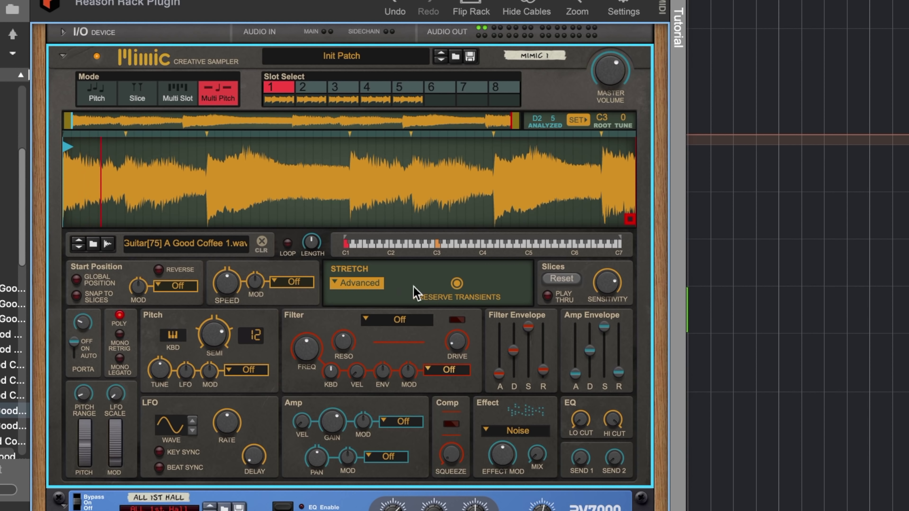
# In Multi Pitch mode, limit slot 1's key range to about C1 through C2
pyautogui.click(378, 283)
pyautogui.click(457, 292)
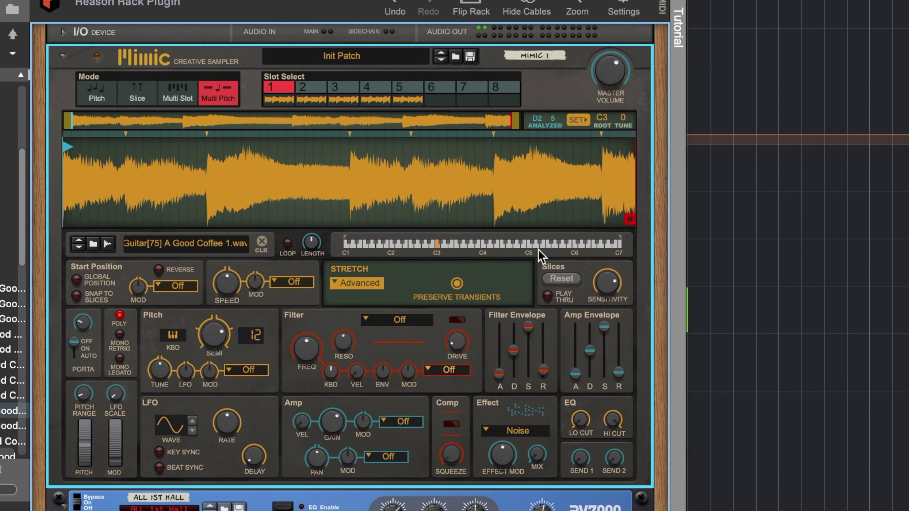
pyautogui.click(363, 244)
pyautogui.moveTo(622, 242)
pyautogui.mouseDown()
pyautogui.moveTo(463, 264)
pyautogui.moveTo(406, 264)
pyautogui.moveTo(395, 255)
pyautogui.mouseUp()
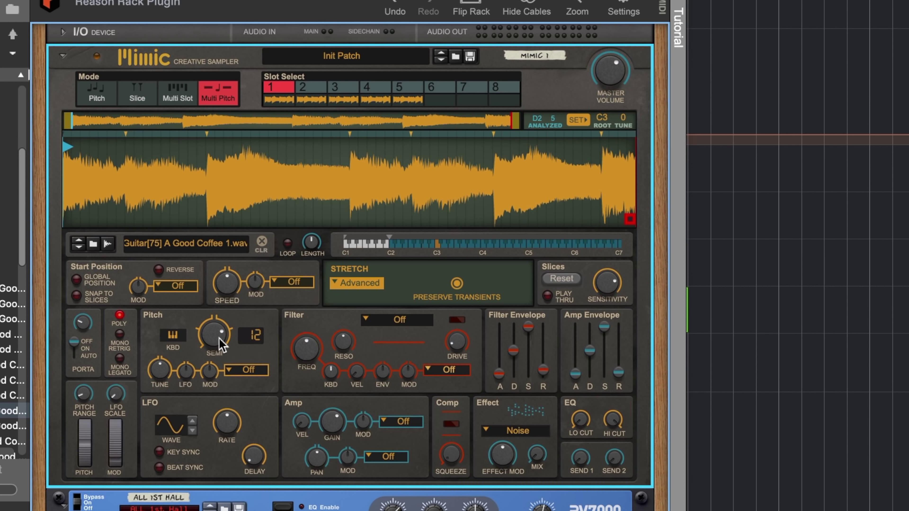
pyautogui.moveTo(211, 331); pyautogui.dragTo(211, 327)
# Go through Mimic slots 2, 3 and 4 to examine their start points and key ranges, ending on slot 2
pyautogui.click(320, 93)
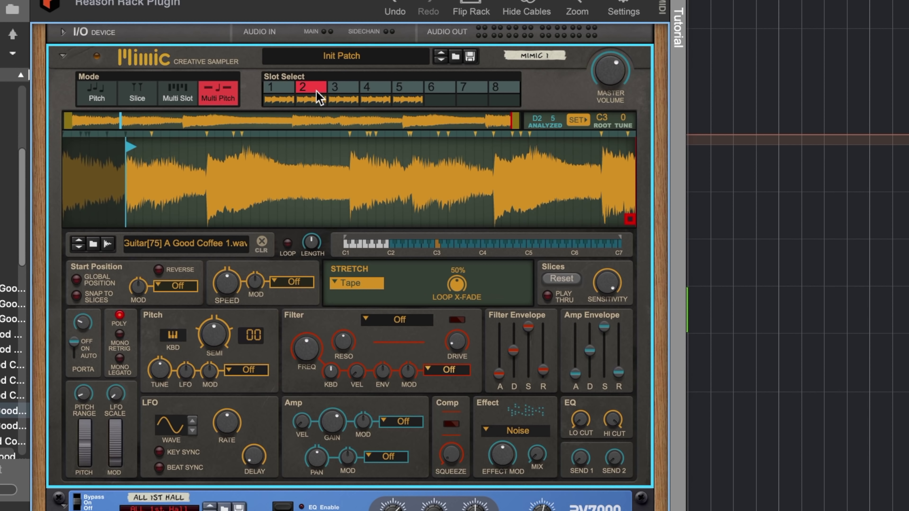
pyautogui.click(344, 93)
pyautogui.click(382, 92)
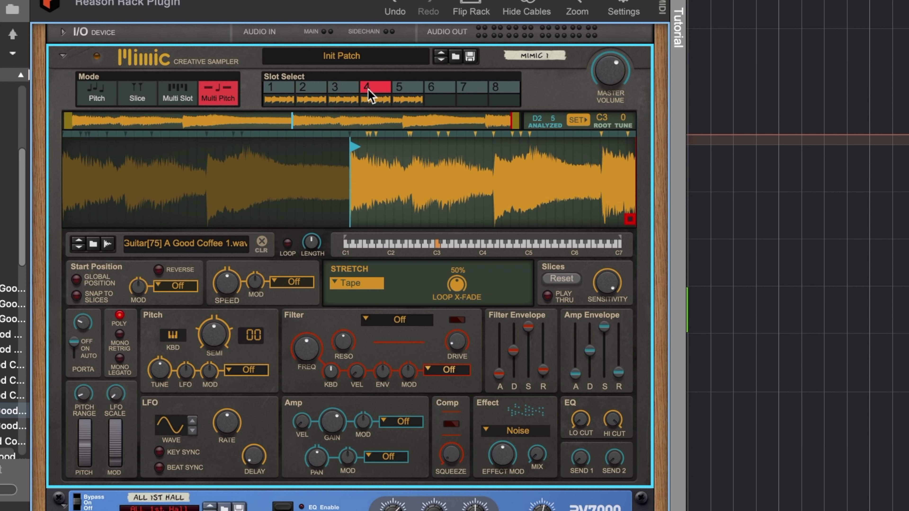
pyautogui.click(375, 89)
pyautogui.click(306, 87)
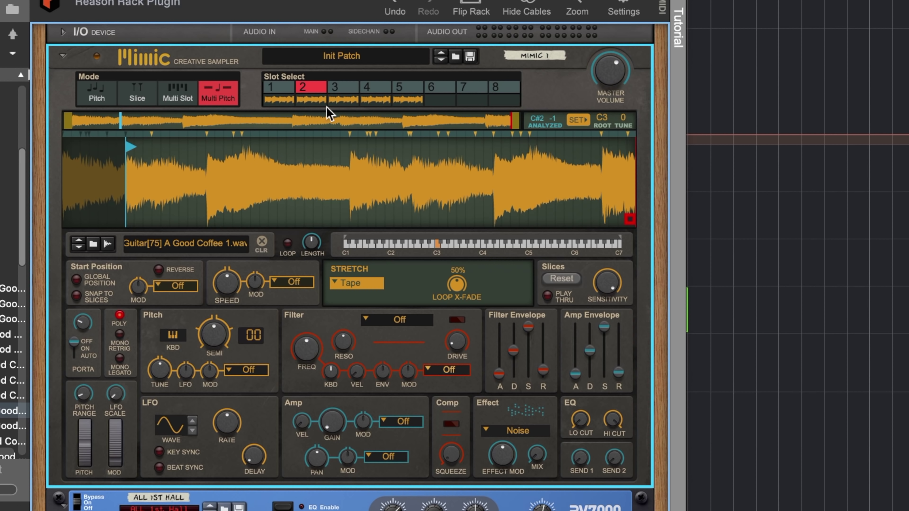
# Trim slot 2's sample so it starts at the third chord hit and ends at the fourth
pyautogui.click(343, 91)
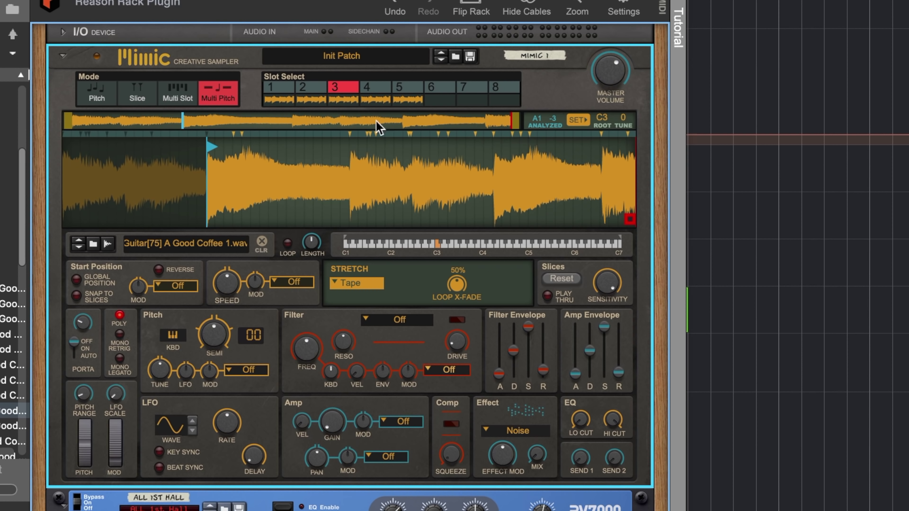
pyautogui.click(375, 91)
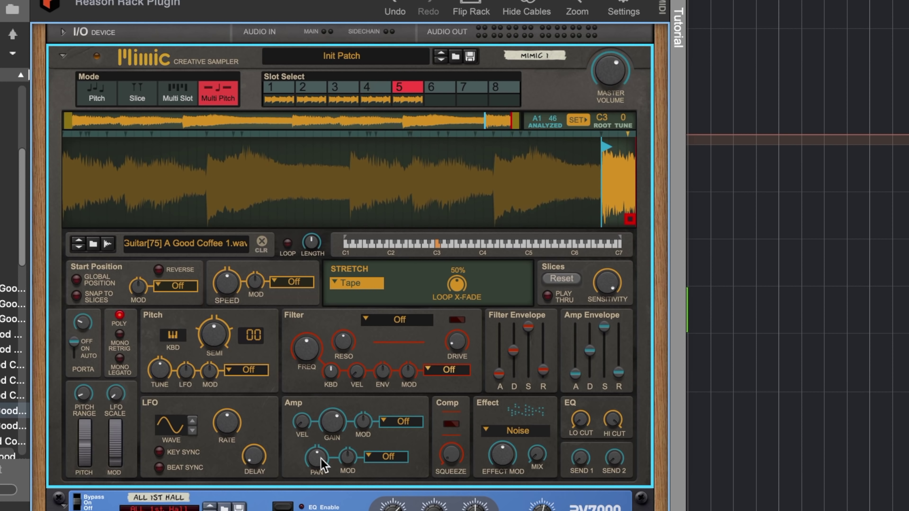
pyautogui.click(306, 94)
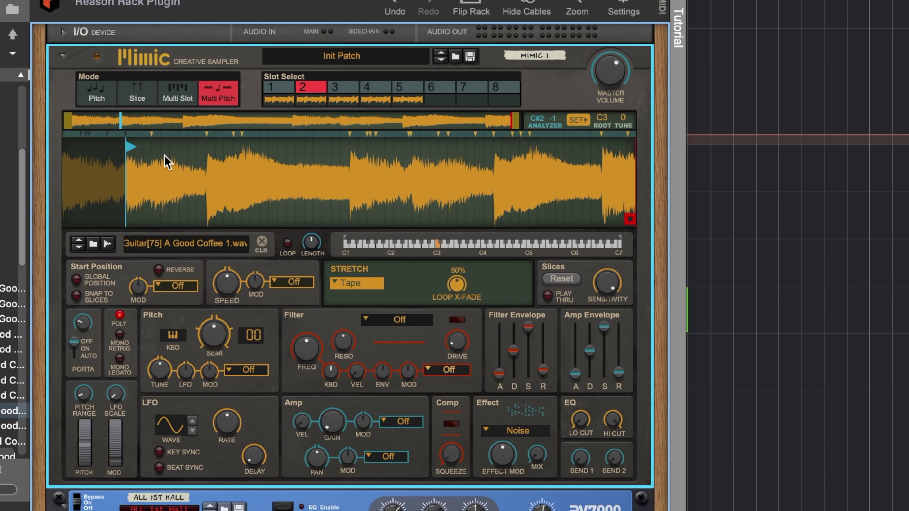
pyautogui.moveTo(131, 143); pyautogui.dragTo(211, 128)
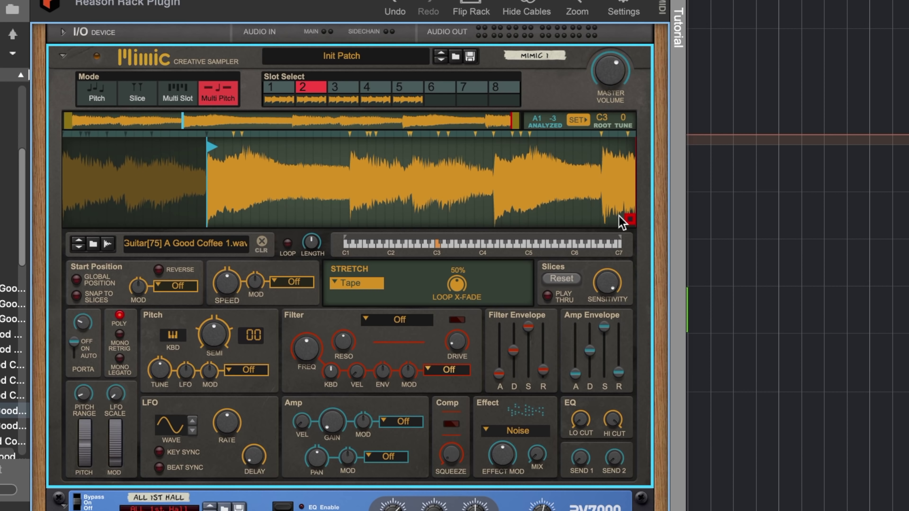
pyautogui.moveTo(629, 219)
pyautogui.mouseDown()
pyautogui.moveTo(338, 216)
pyautogui.moveTo(345, 148)
pyautogui.moveTo(359, 136)
pyautogui.moveTo(345, 224)
pyautogui.mouseUp()
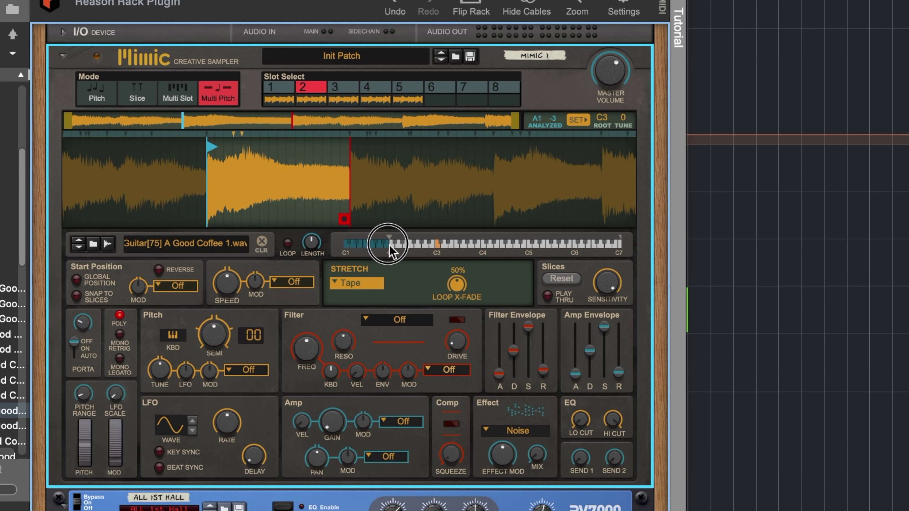
# Limit slot 2's key range to about C2 through C3, with Advanced stretch mode and a pitch of 12 semitones
pyautogui.moveTo(621, 238); pyautogui.dragTo(459, 252)
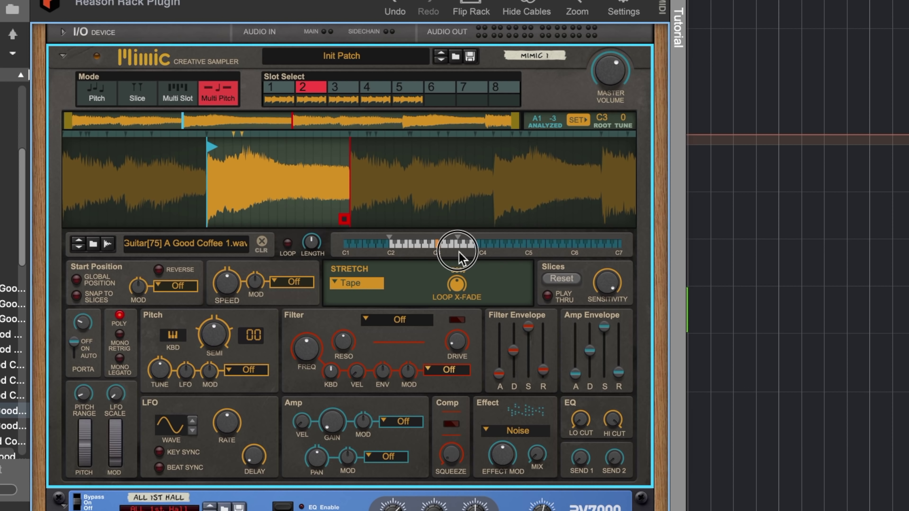
pyautogui.moveTo(447, 252); pyautogui.dragTo(450, 253)
# Adjust the Amp pan of slots 2 and 1 in opposite directions
pyautogui.moveTo(335, 432); pyautogui.dragTo(351, 442)
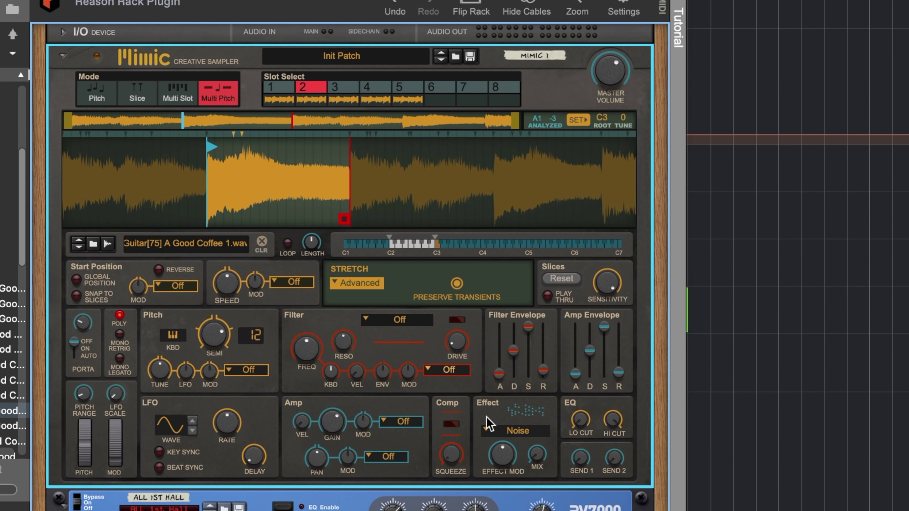
pyautogui.moveTo(317, 454); pyautogui.dragTo(319, 474)
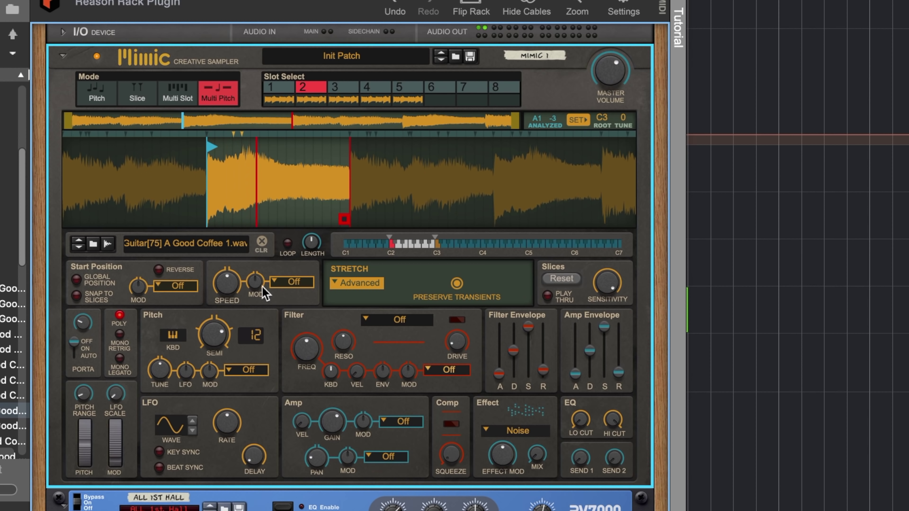
pyautogui.click(285, 88)
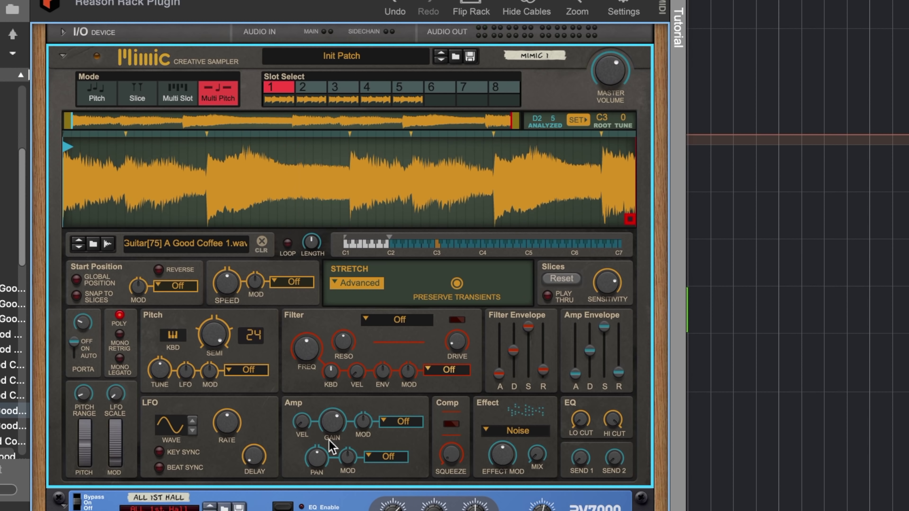
pyautogui.moveTo(320, 465); pyautogui.dragTo(321, 446)
# Give slot 2 an LP 24 filter and set its frequency to about 1.24 kHz
pyautogui.click(310, 86)
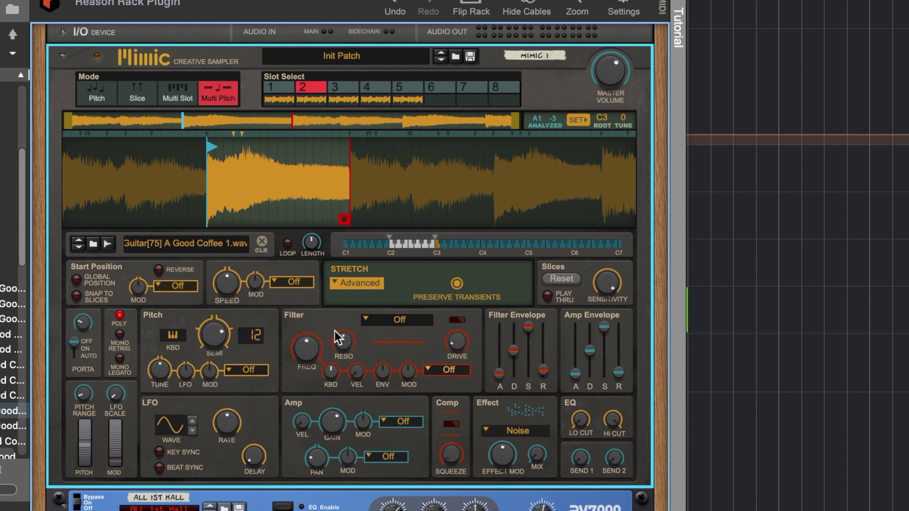
pyautogui.click(396, 331)
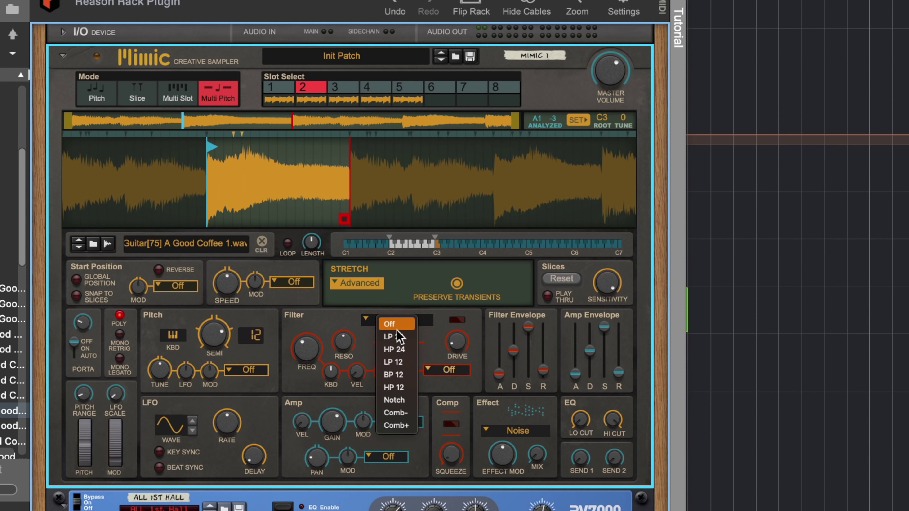
pyautogui.click(339, 358)
pyautogui.moveTo(309, 350); pyautogui.dragTo(310, 343)
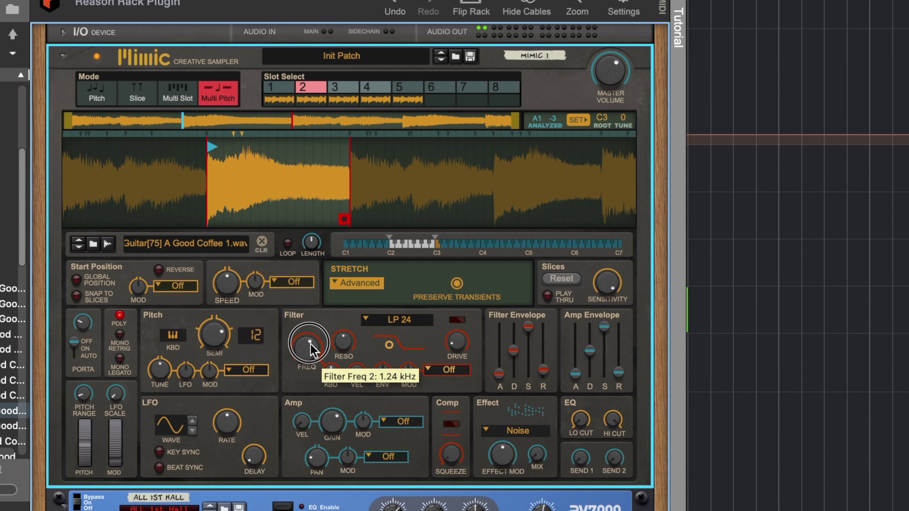